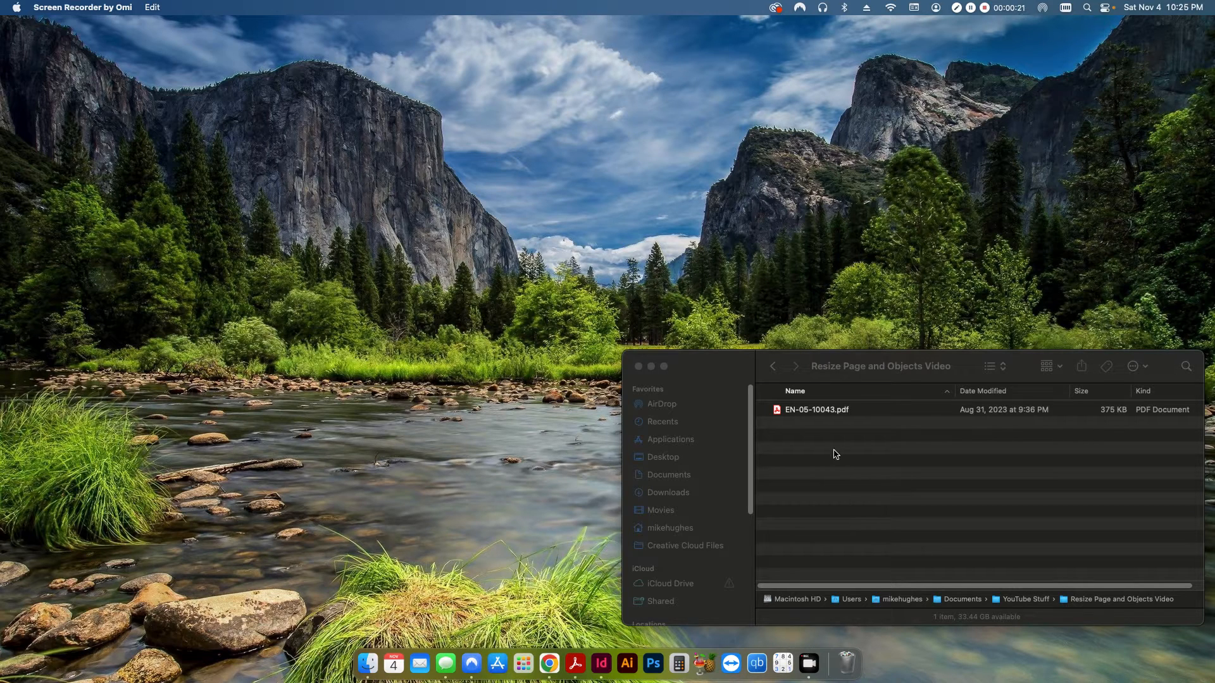
Step: Open EN-05-10043.pdf in Acrobat, skim its opening pages and return to the cover page
double_click(822, 413)
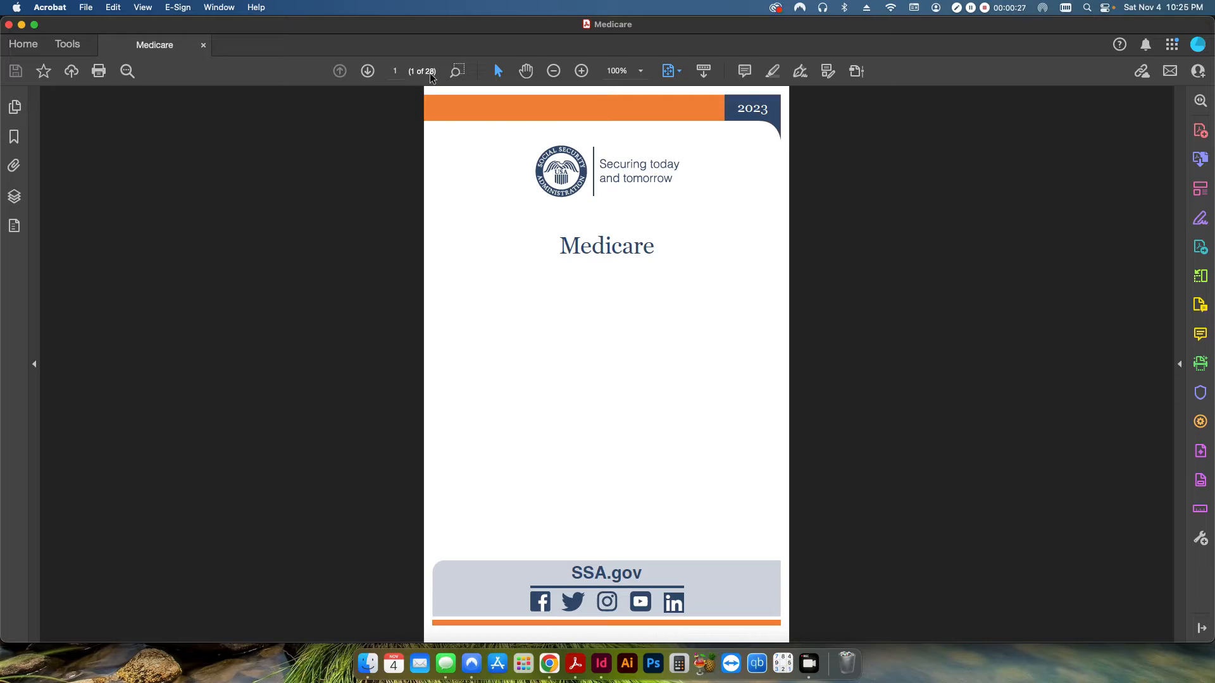
scroll(833, 410, "down", 5)
scroll(833, 406, "down", 10)
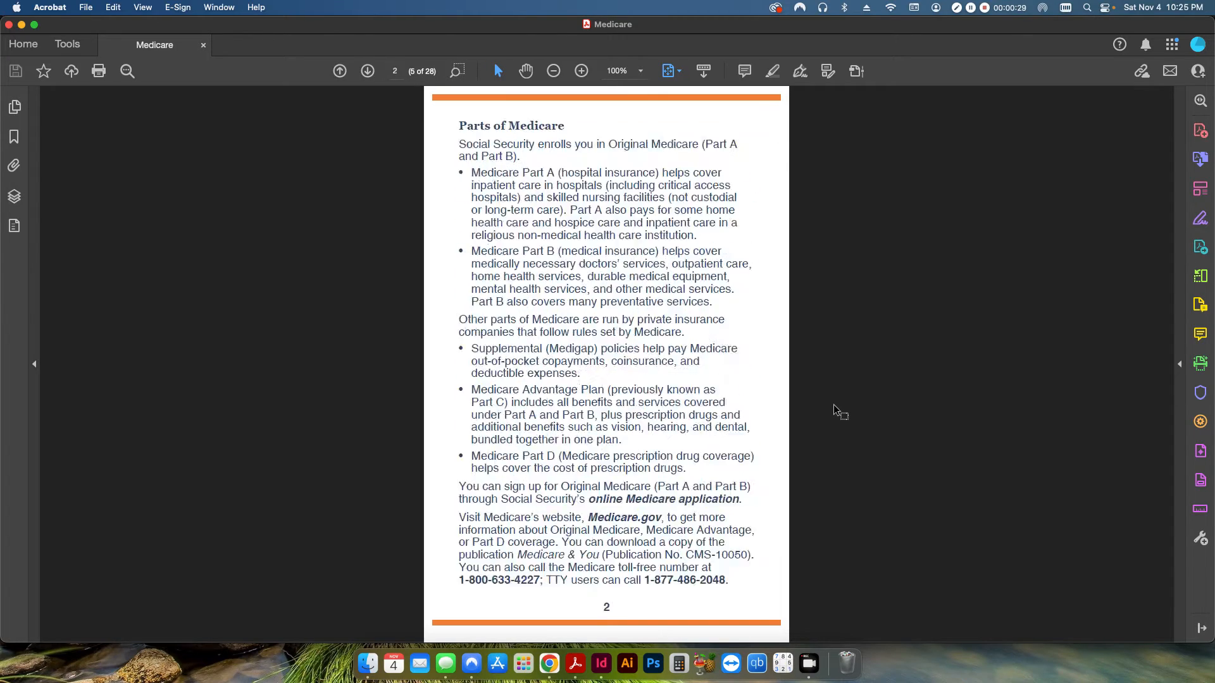
key("Home")
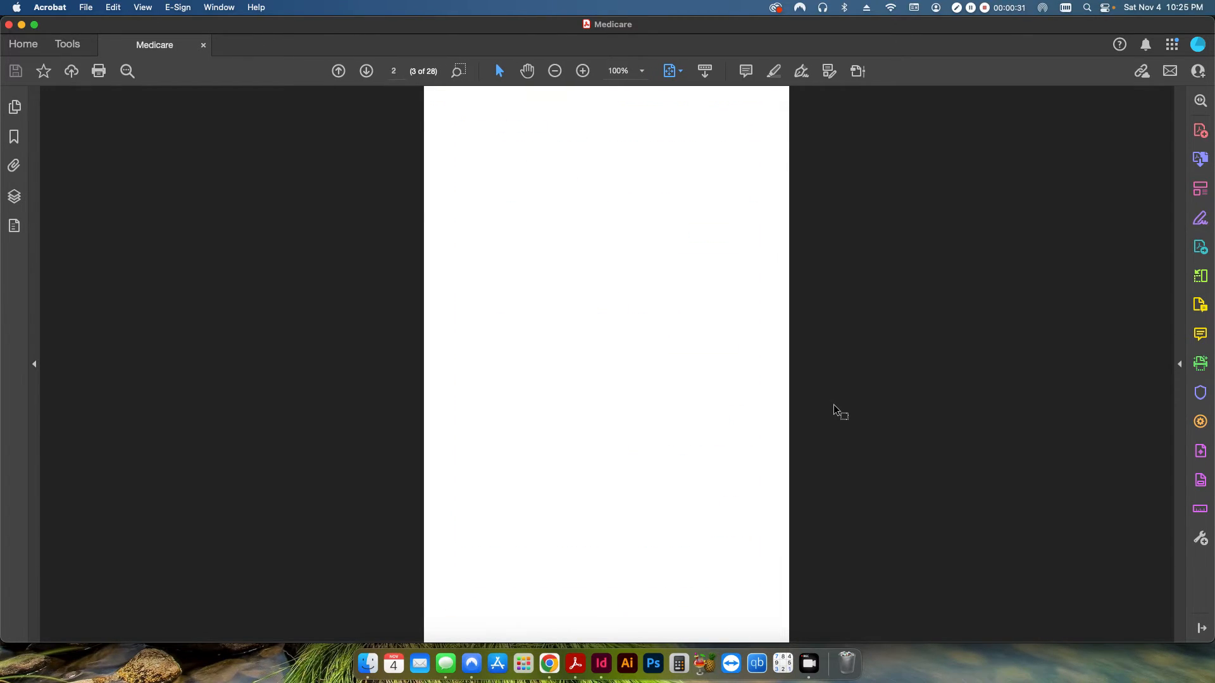
Step: Check the document's page size in its properties and close them
left_click(86, 7)
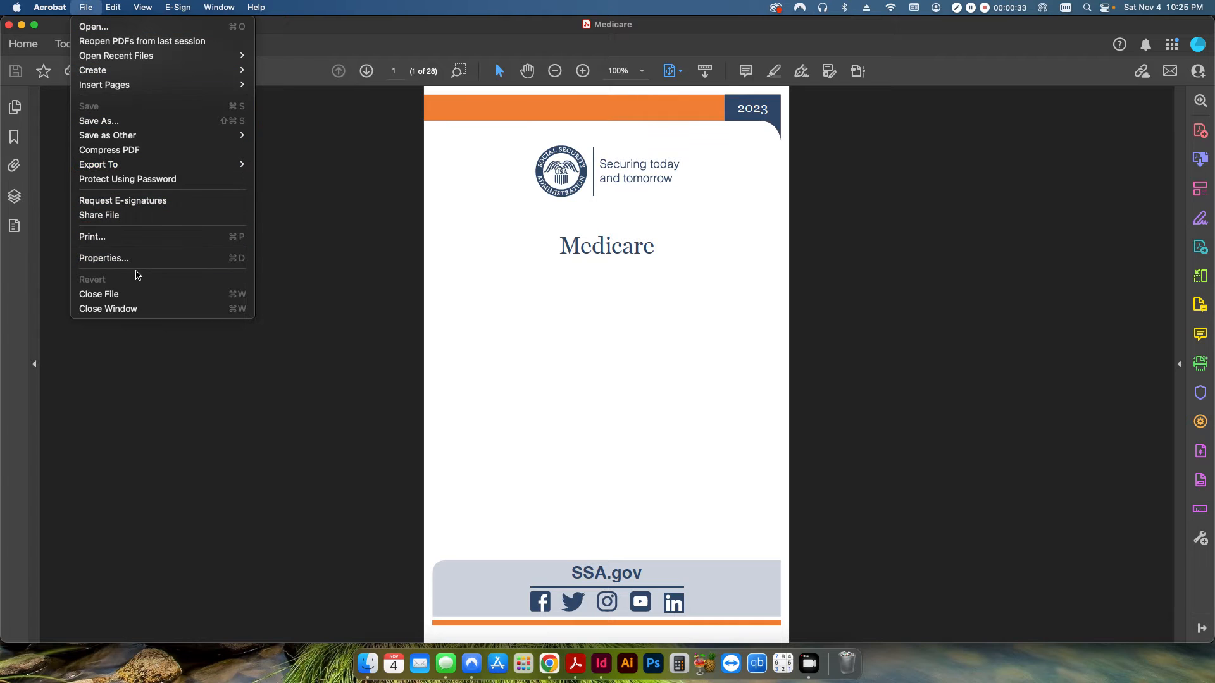
left_click(136, 259)
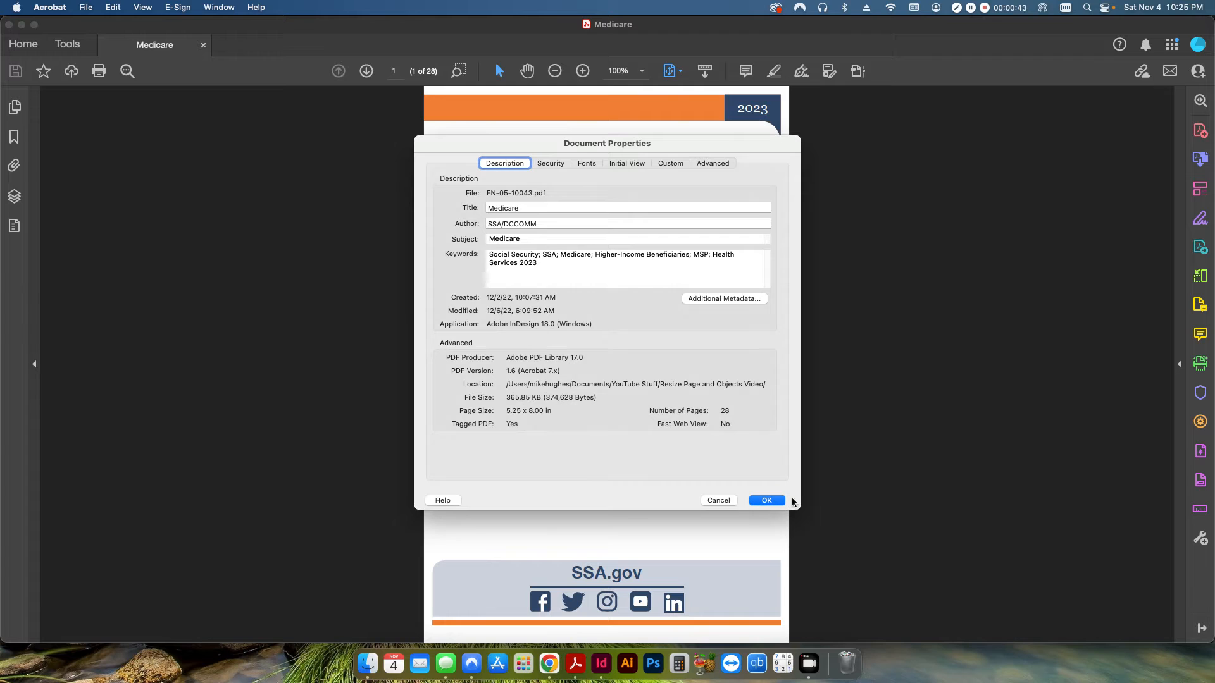
left_click(766, 502)
left_click(771, 502)
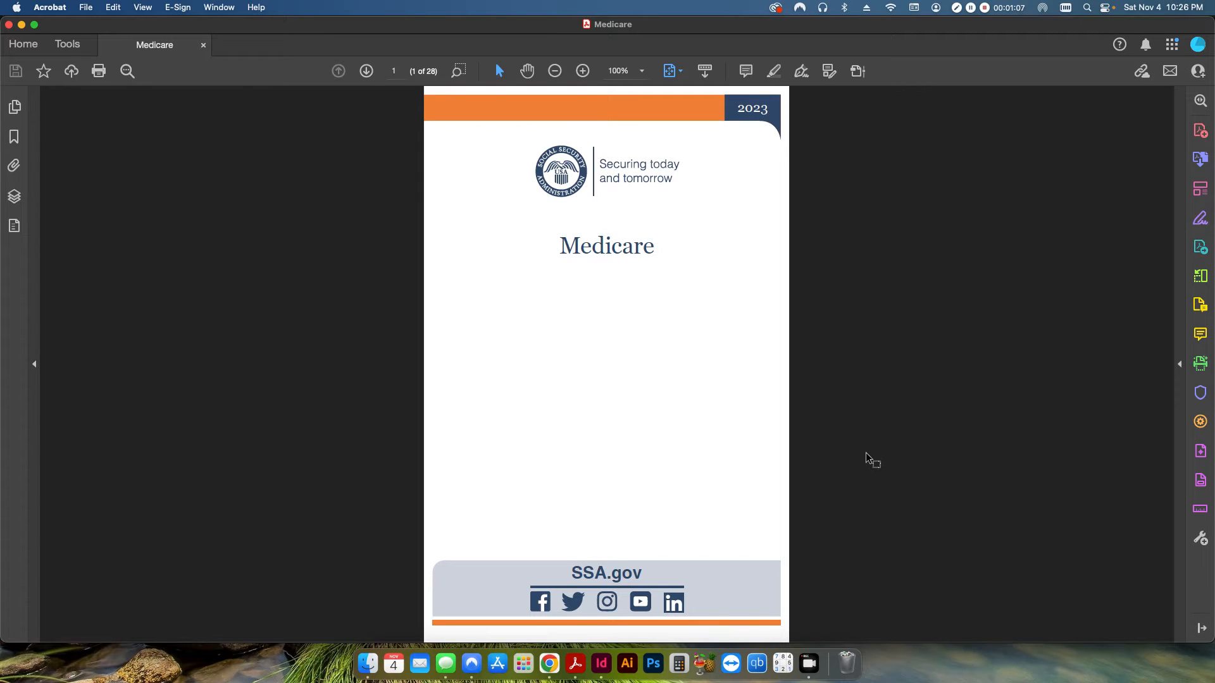
Step: Open Preflight from the Print Production tools and search the single fixups for "size"
left_click(1200, 451)
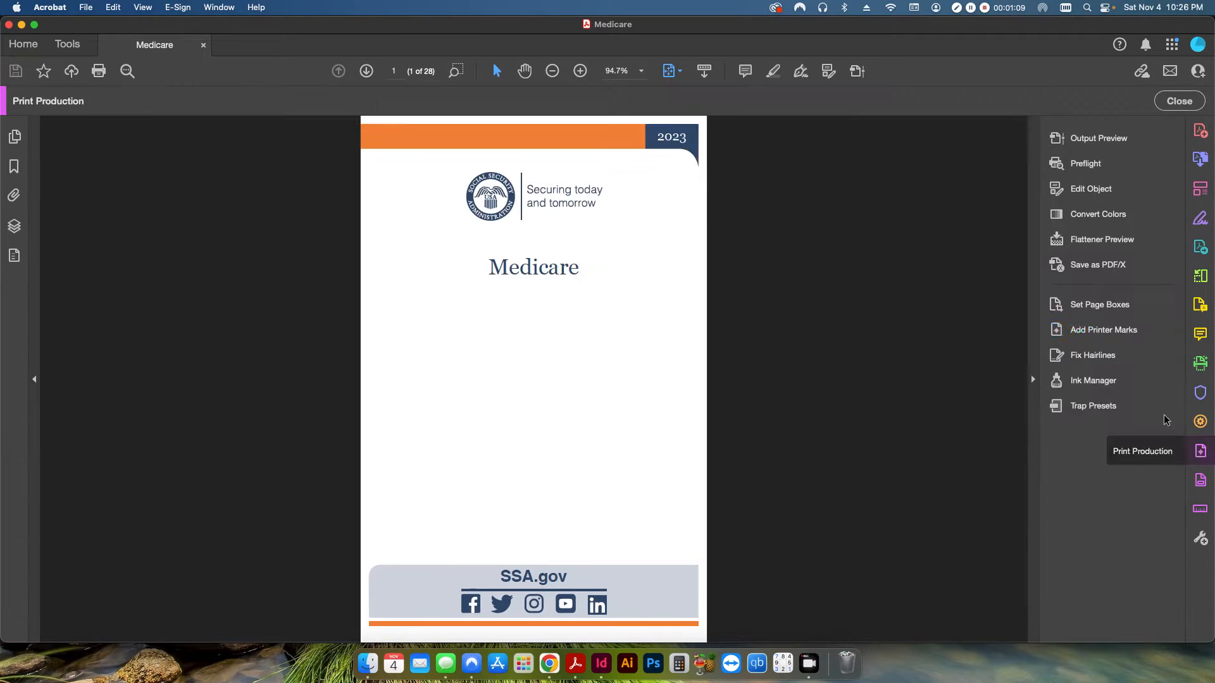
left_click(1096, 170)
left_click_drag(795, 308, 850, 248)
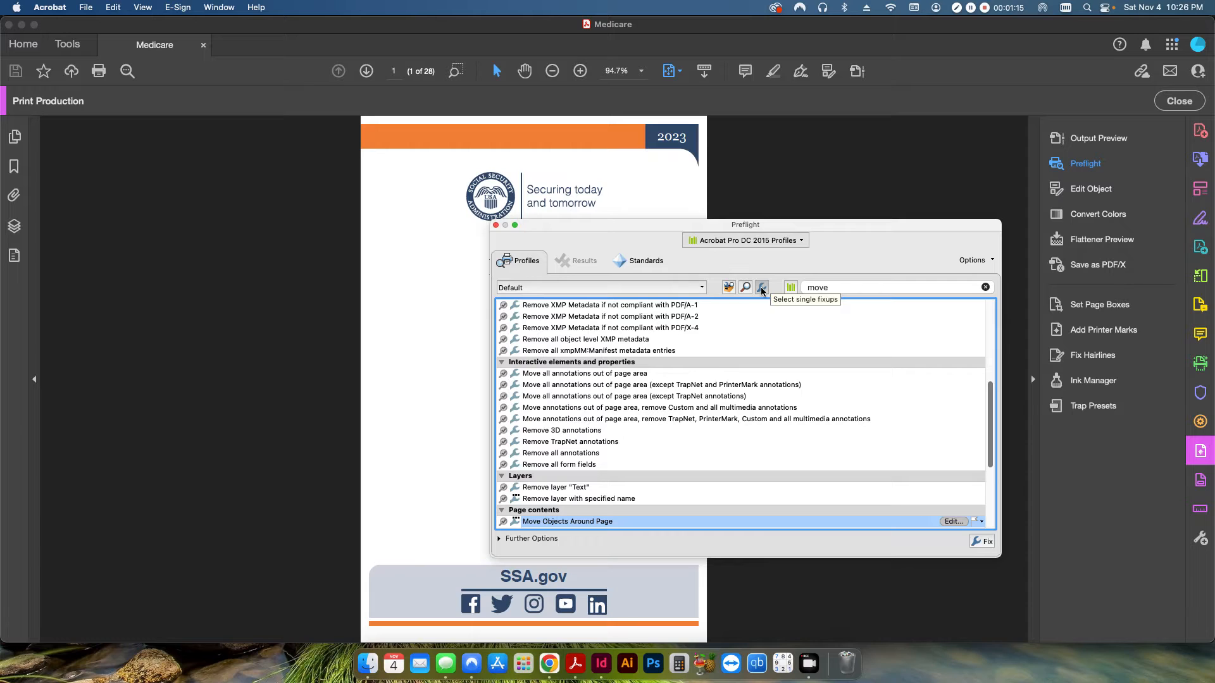
double_click(849, 289)
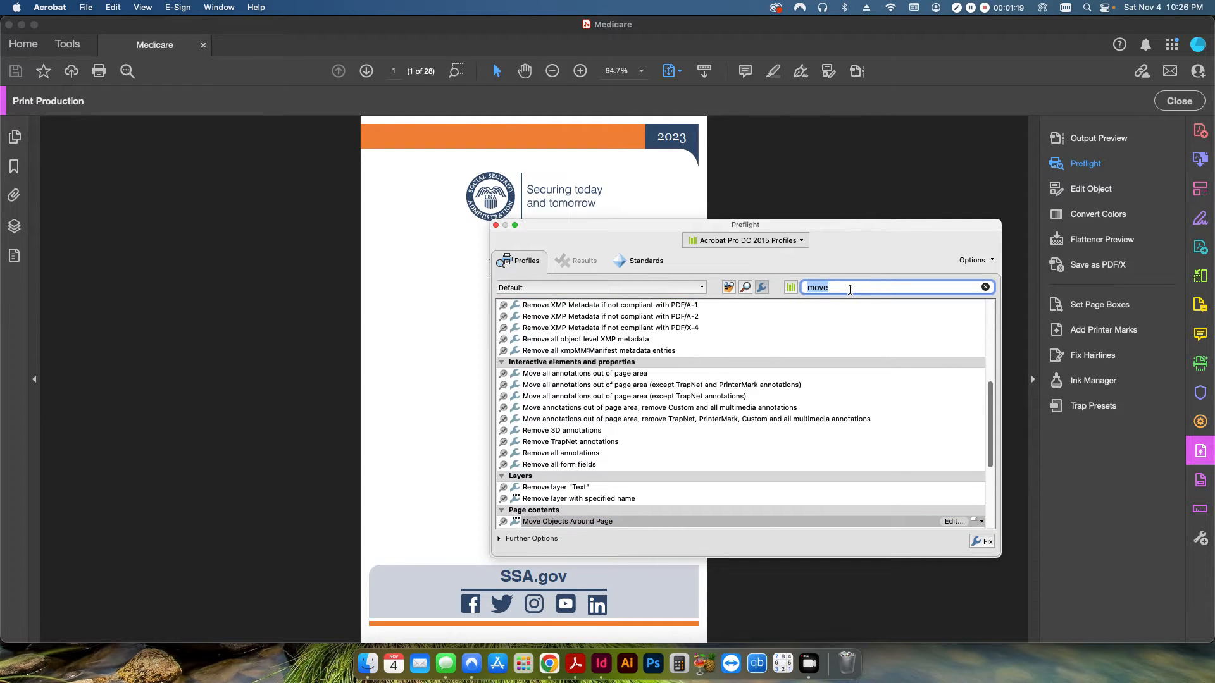
type("size")
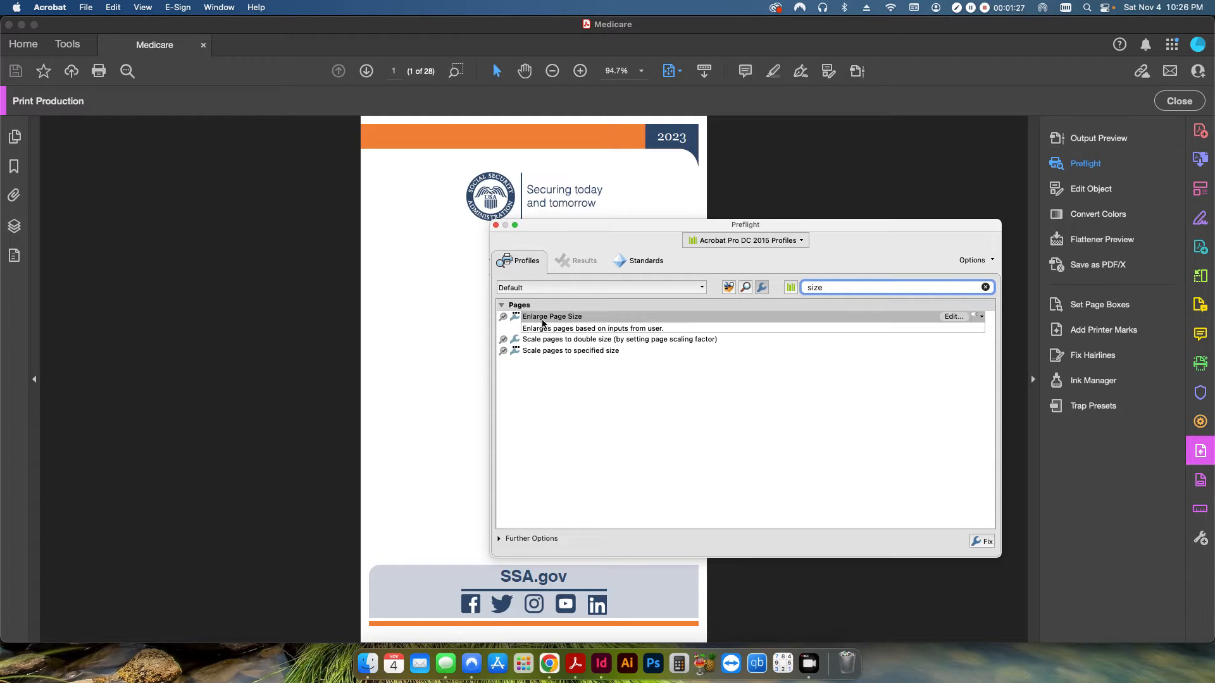
Step: Open the Enlarge Page Size fixup for editing and examine which page edges it can enlarge
left_click(952, 317)
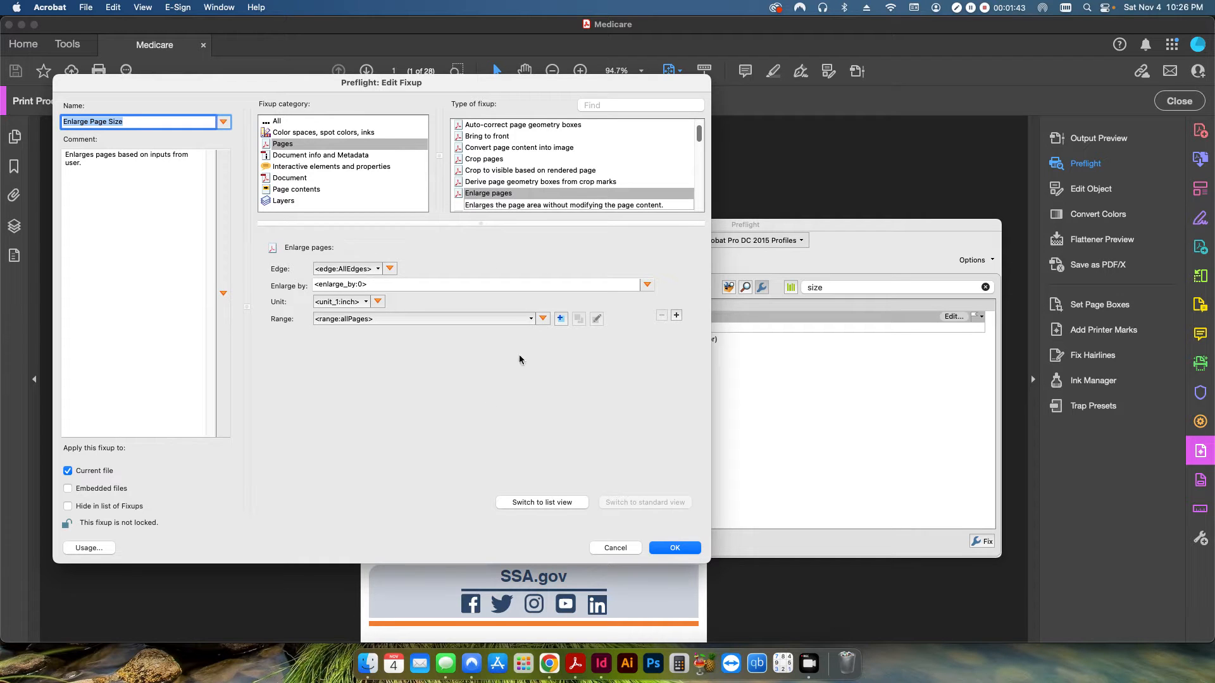
left_click(379, 270)
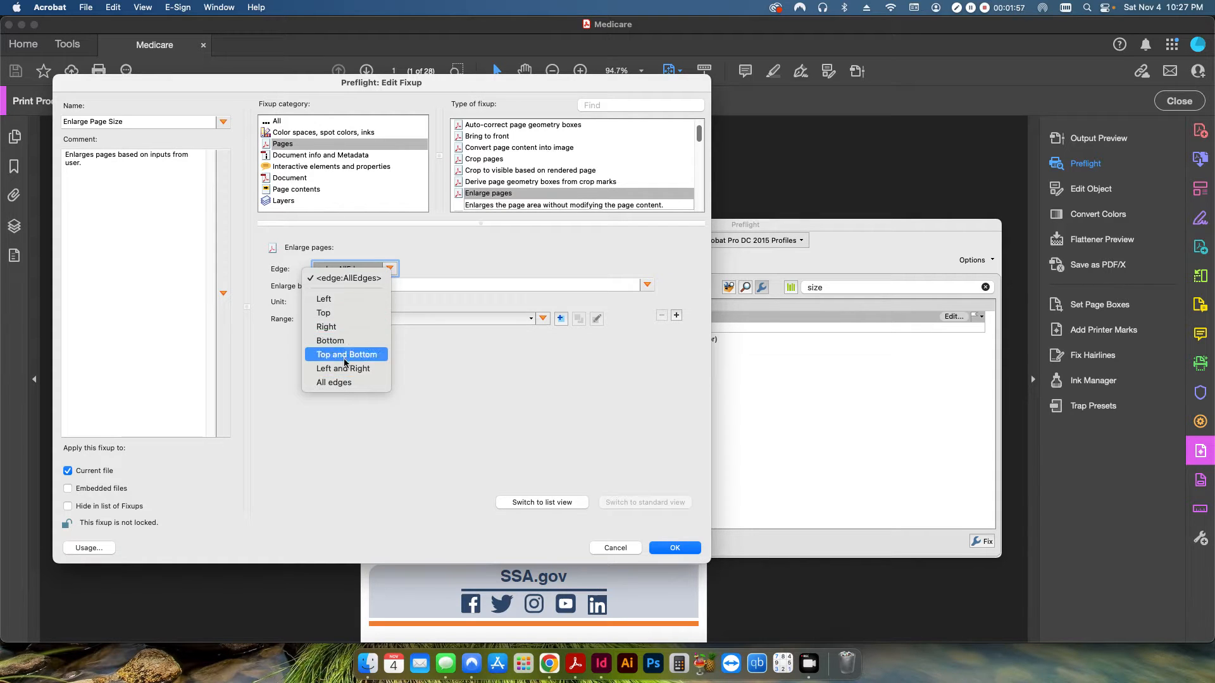
left_click(355, 385)
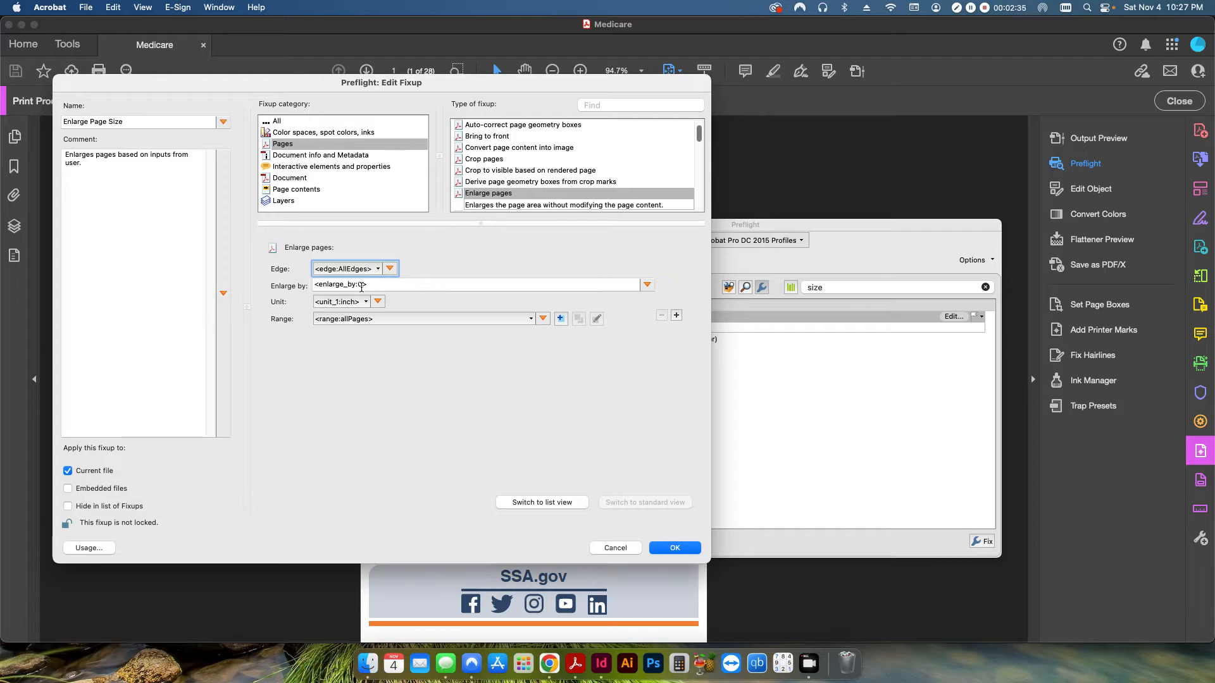
left_click(378, 270)
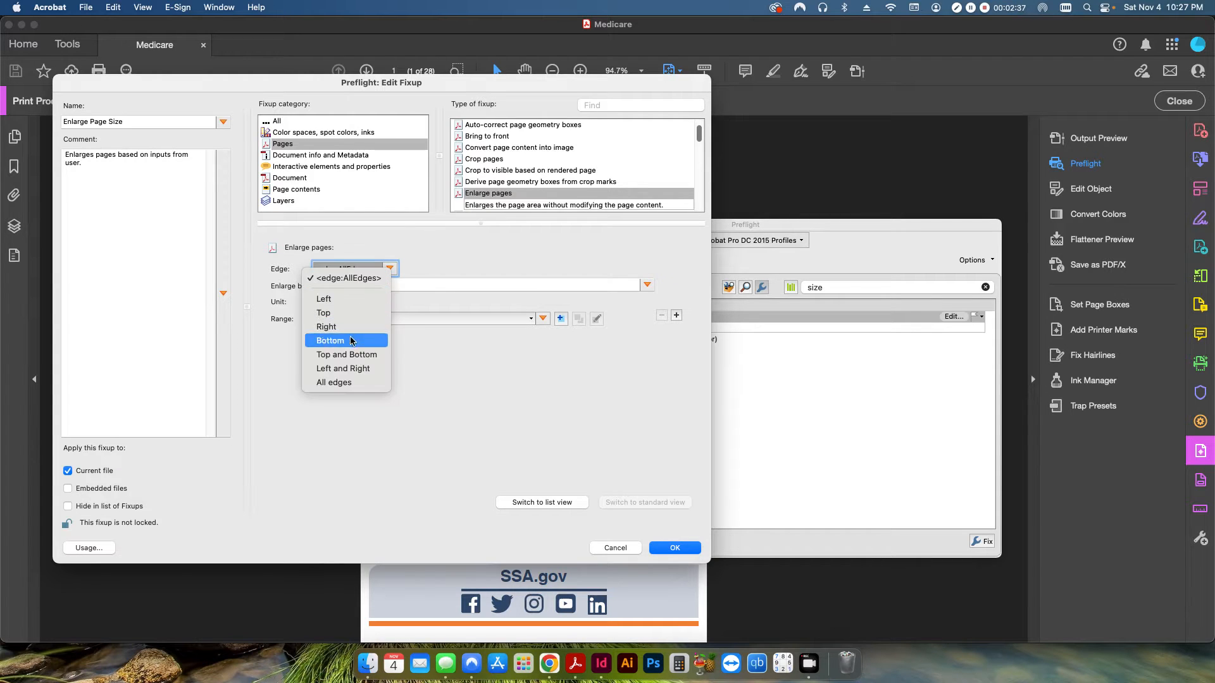
left_click(289, 369)
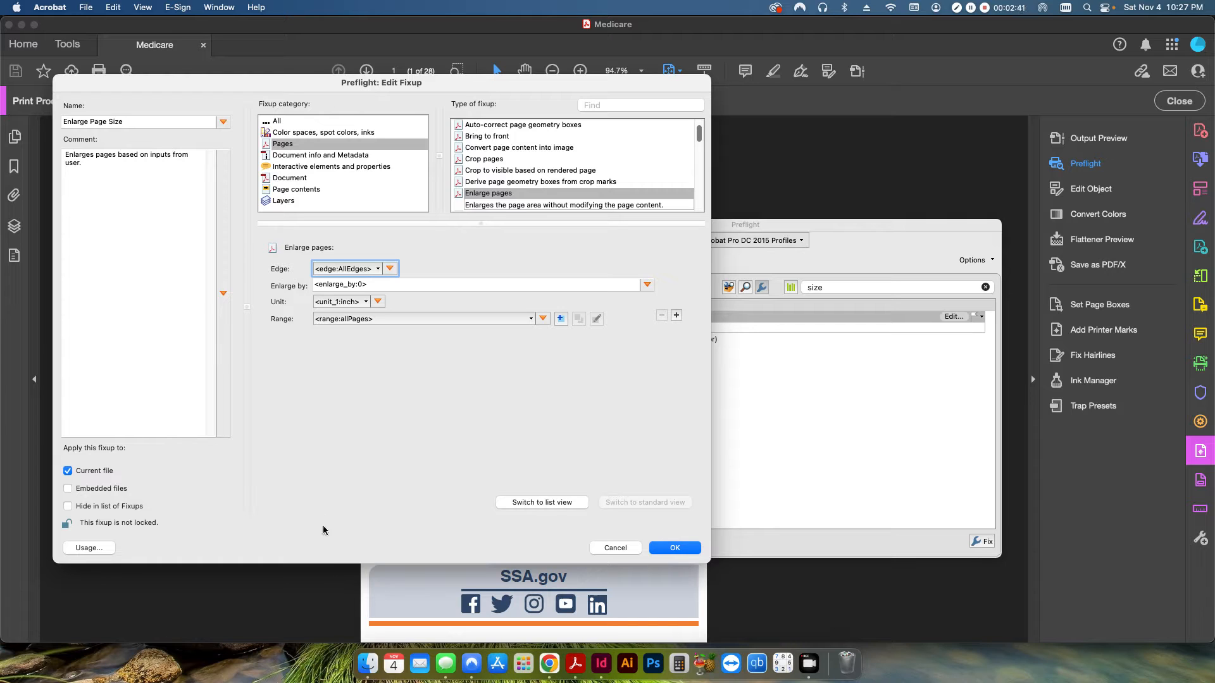
left_click(371, 269)
left_click(431, 425)
Step: Examine the fixup's enlargement amount, unit and page range options, and leave the editor without saving
left_click(370, 285)
left_click(337, 288)
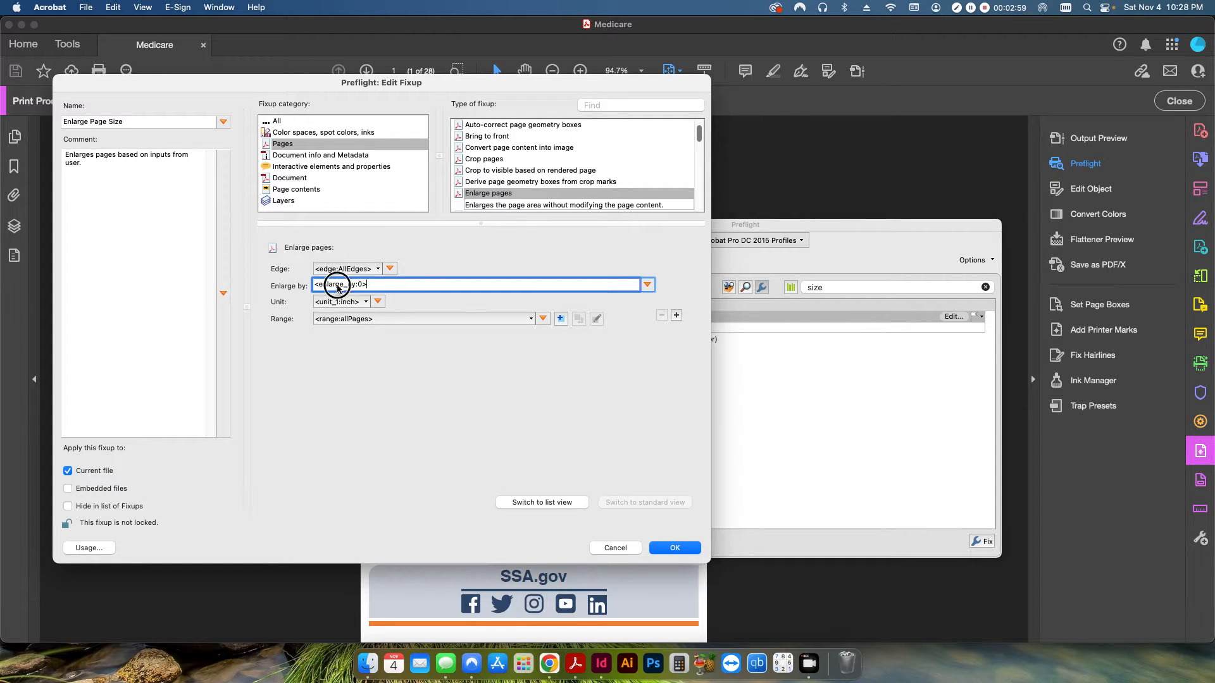
left_click(647, 285)
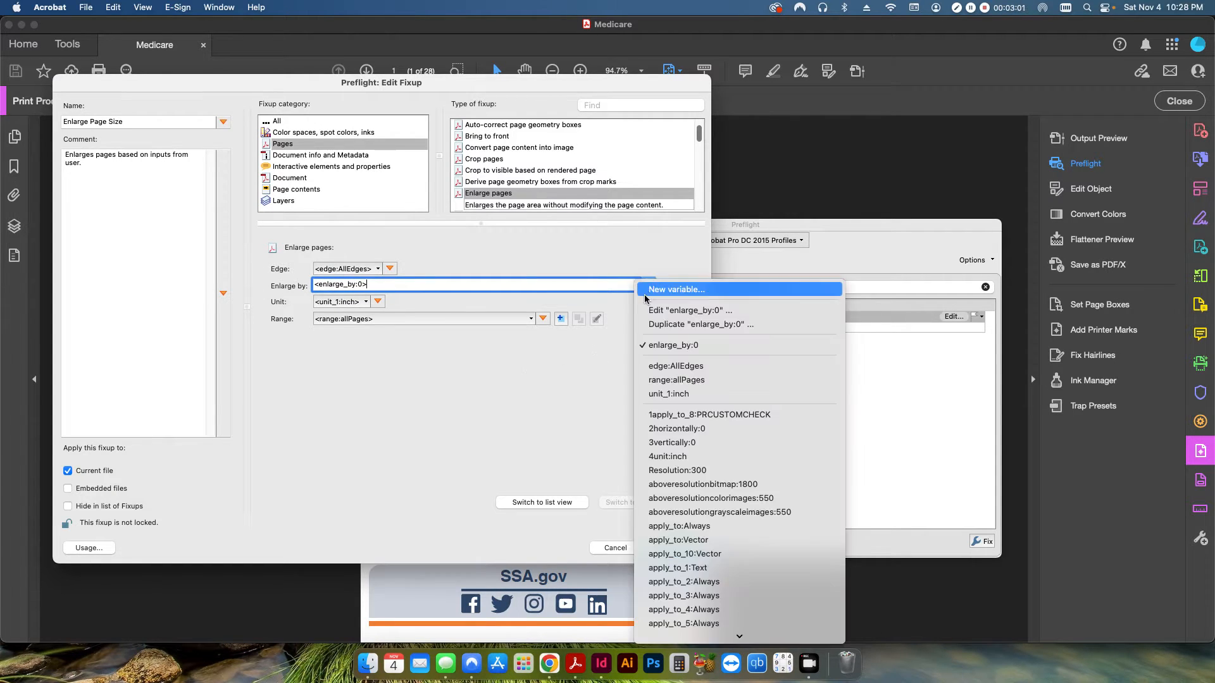
left_click(614, 358)
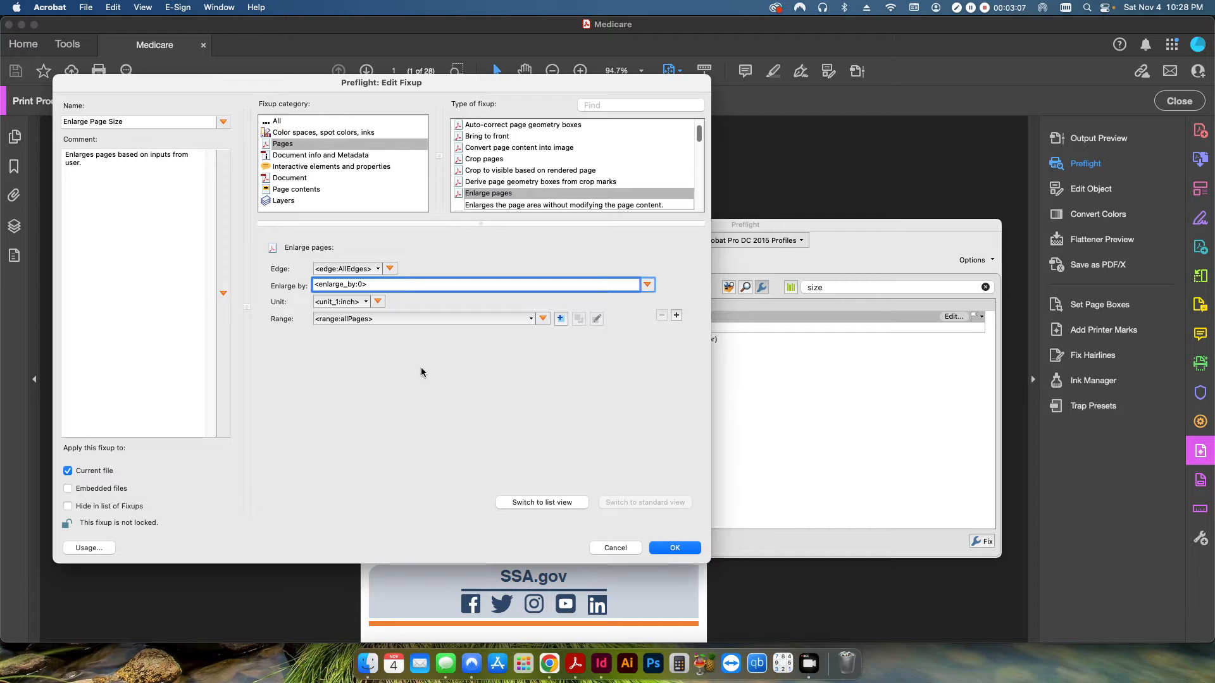
left_click(362, 302)
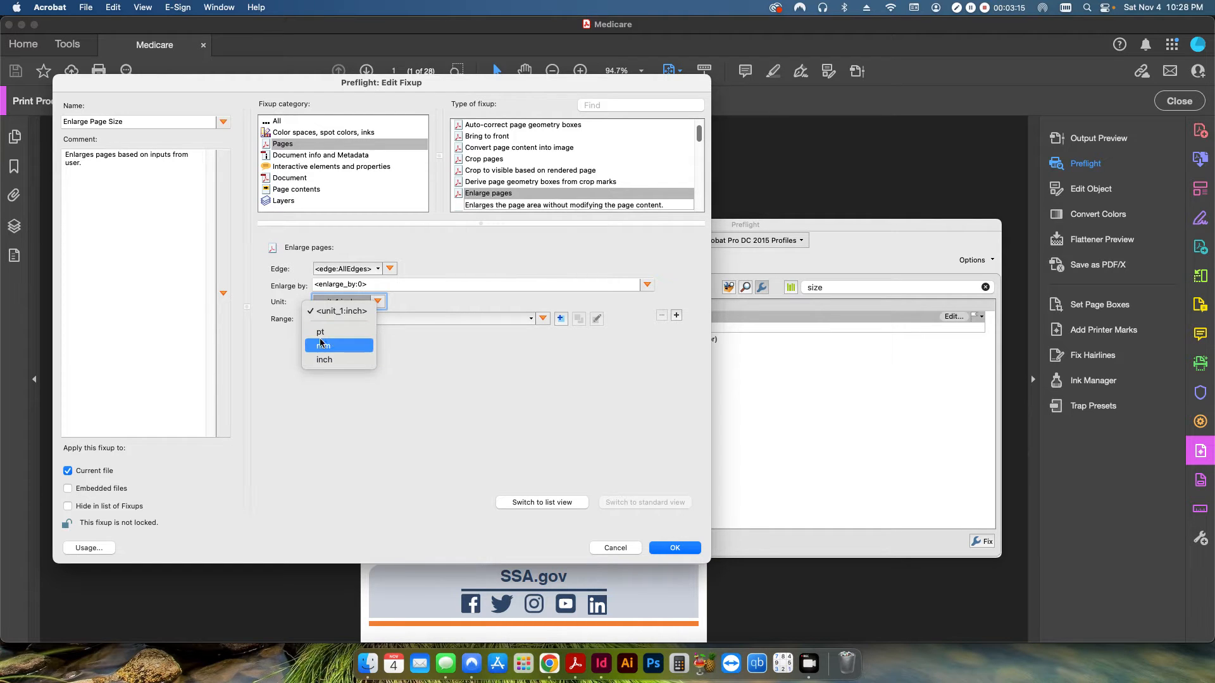
left_click(278, 355)
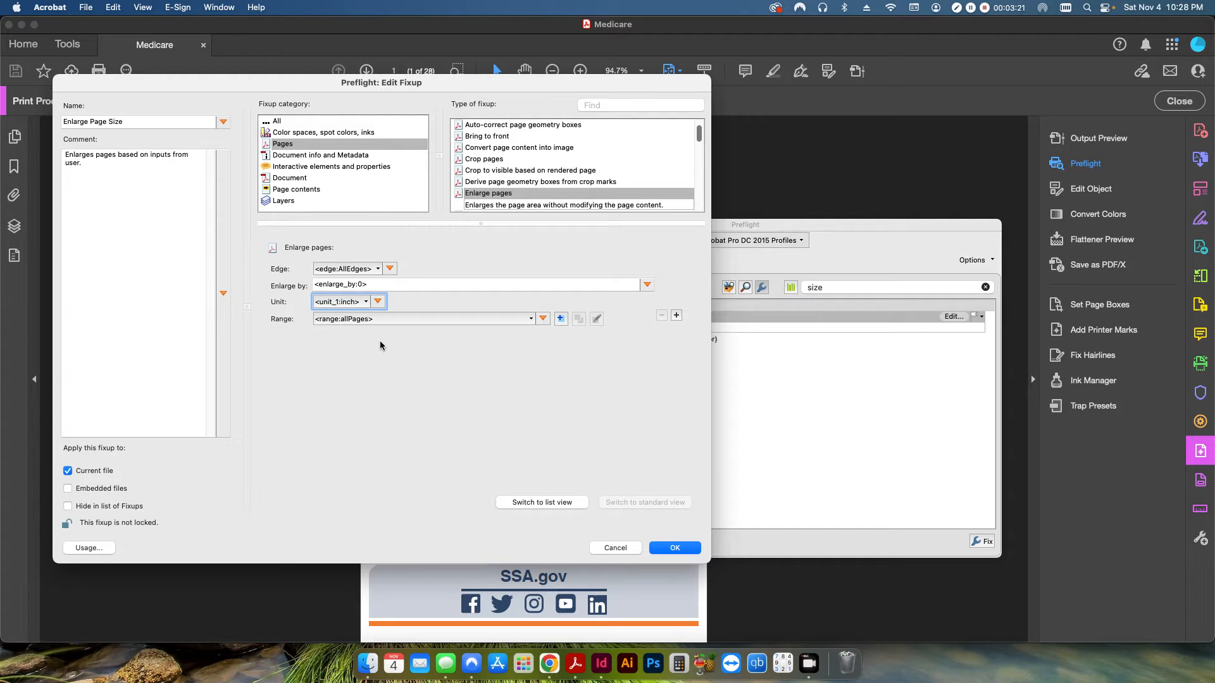
left_click(536, 322)
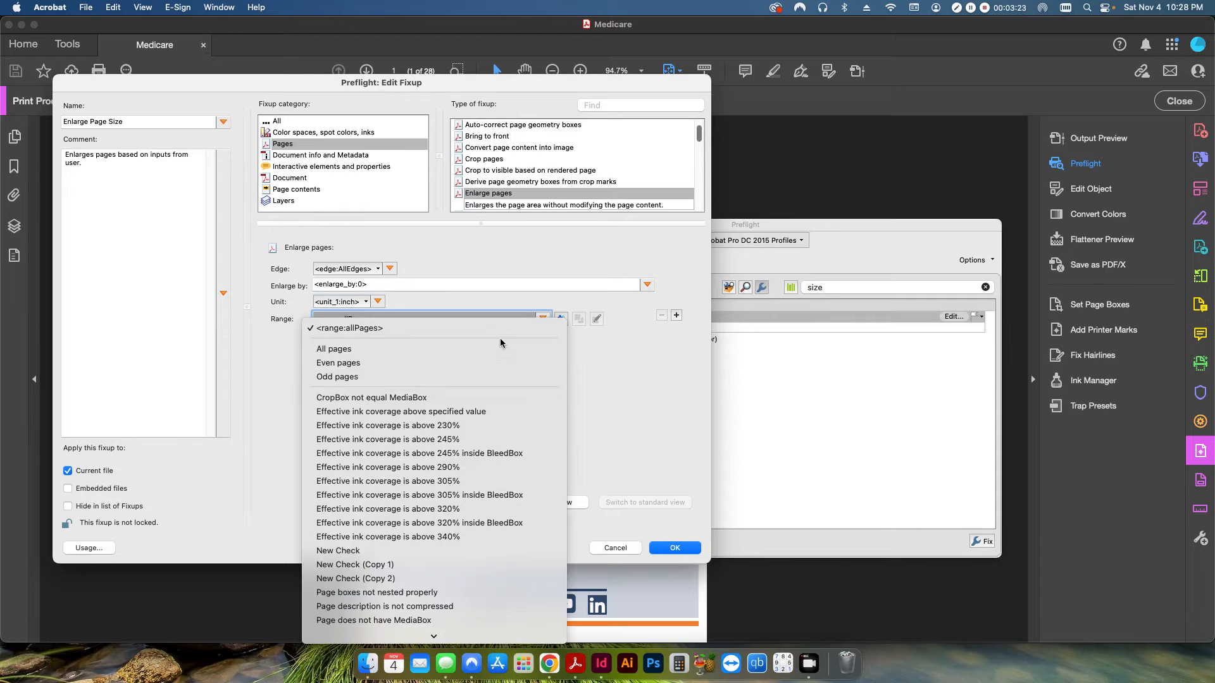
left_click(263, 353)
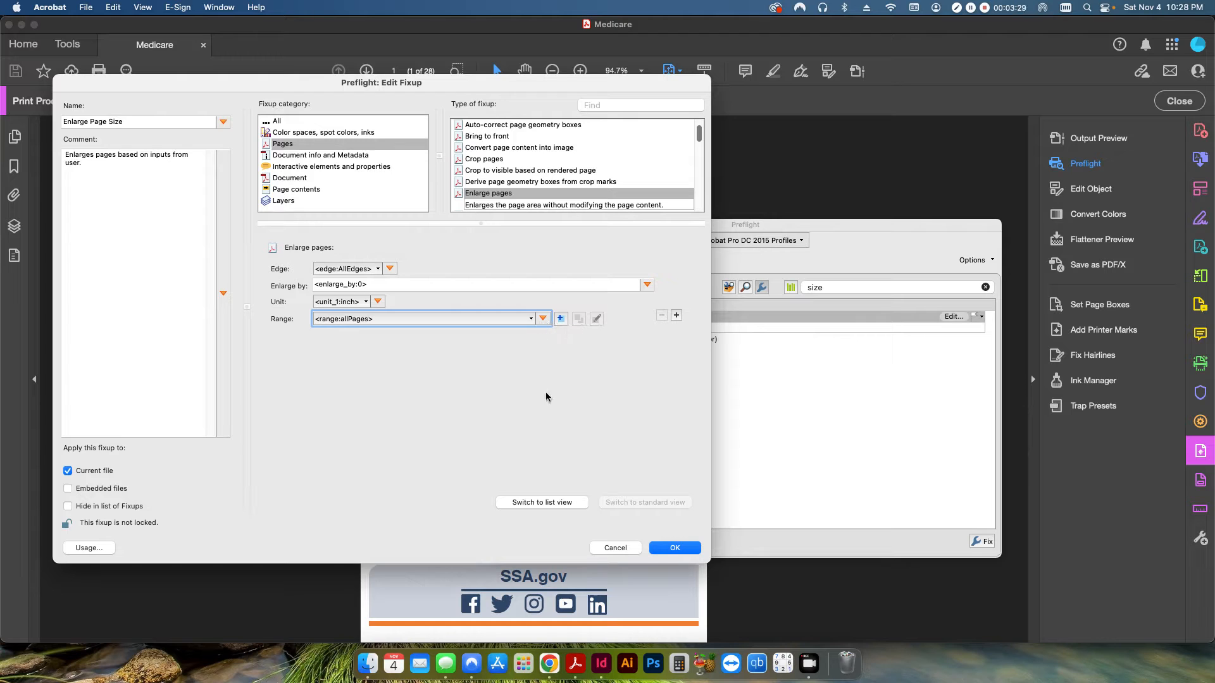
left_click(615, 548)
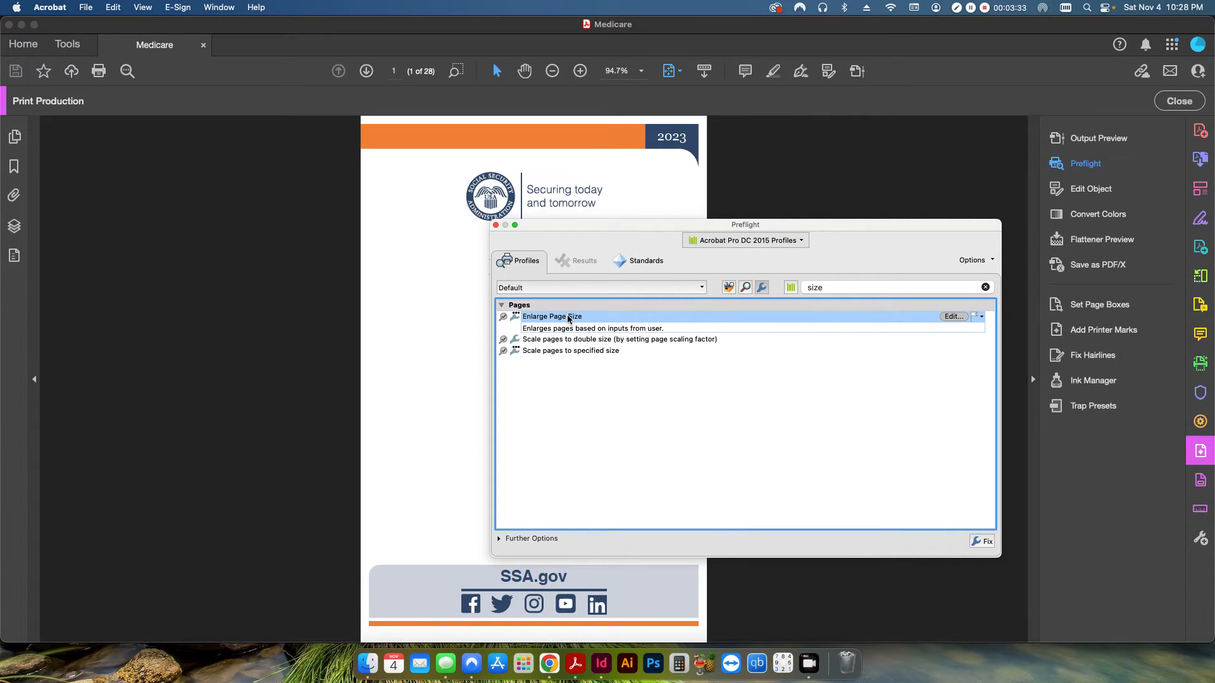
Step: Run the Enlarge Page Size fixup with Top and Bottom as the edges and .5 as the enlargement amount
left_click(979, 543)
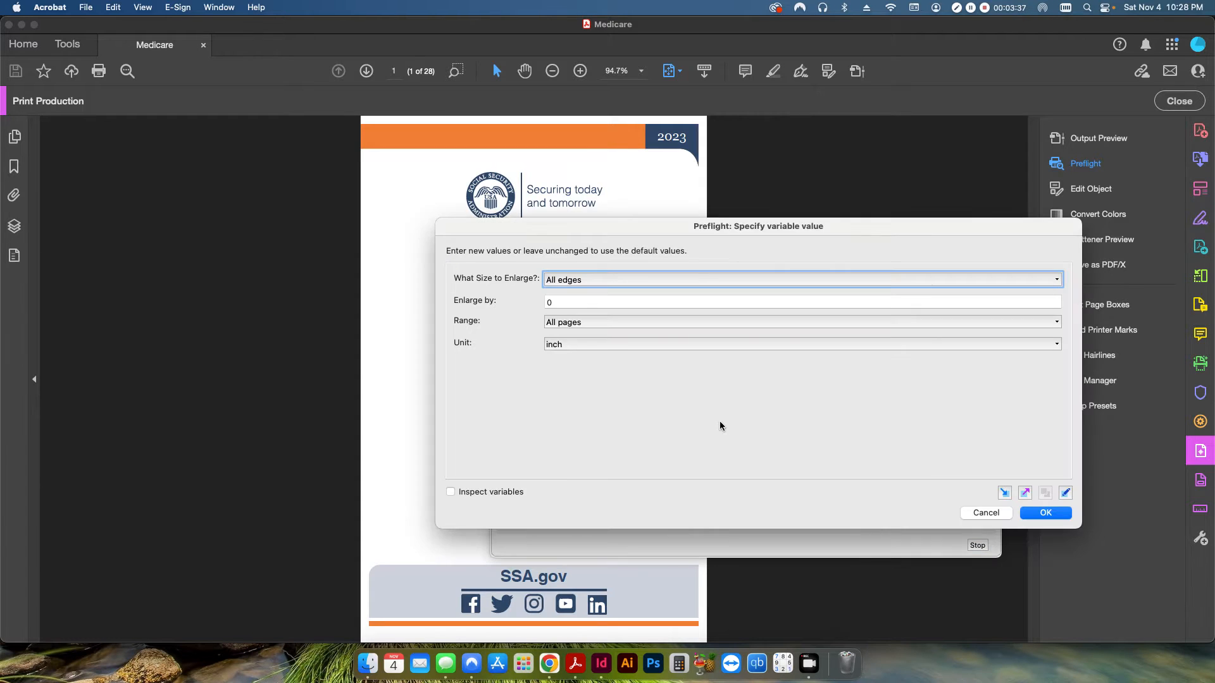
left_click(556, 283)
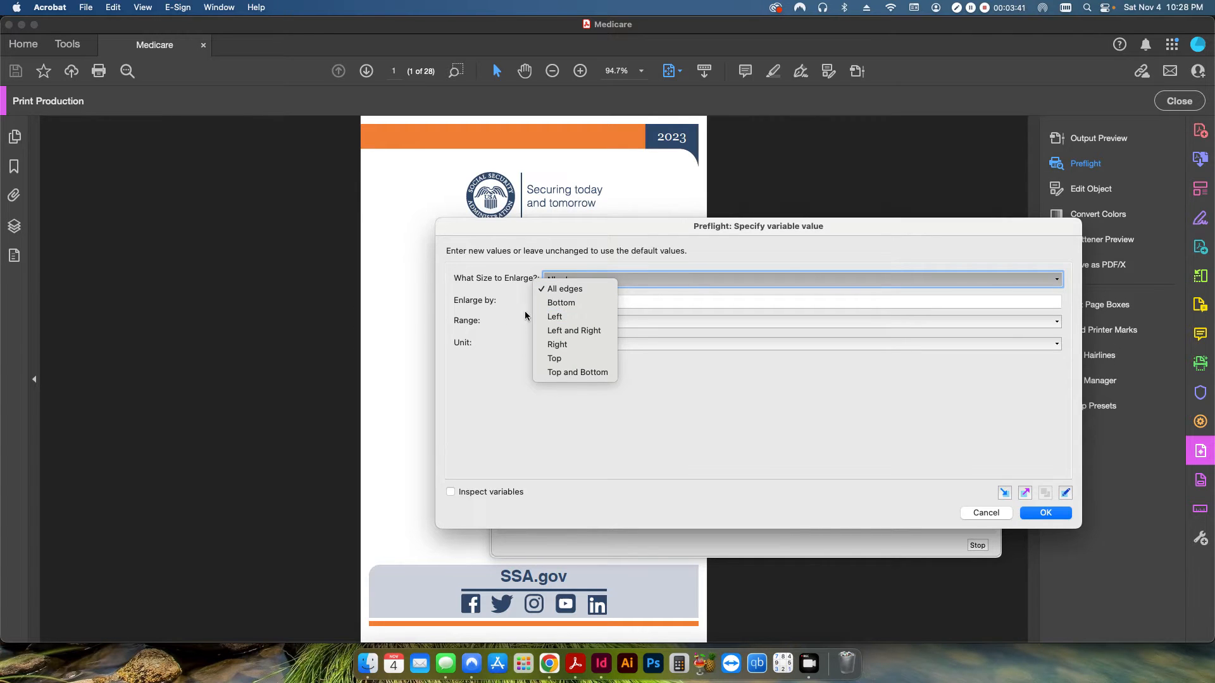
left_click(504, 374)
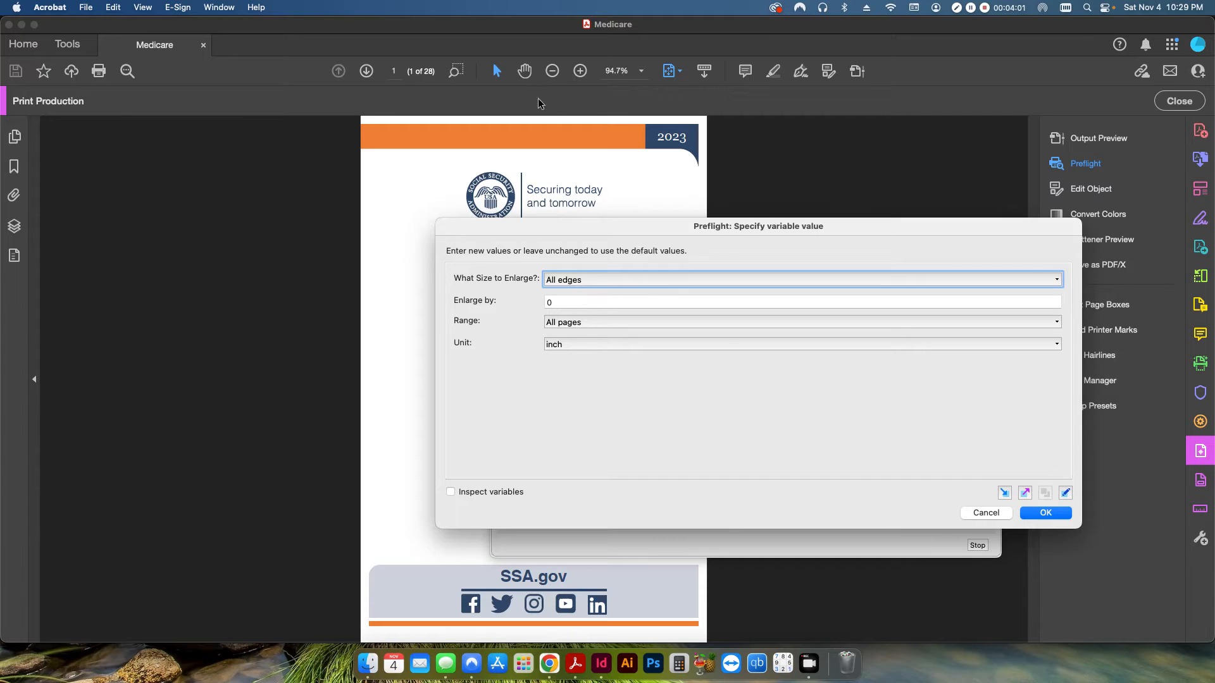
left_click(579, 279)
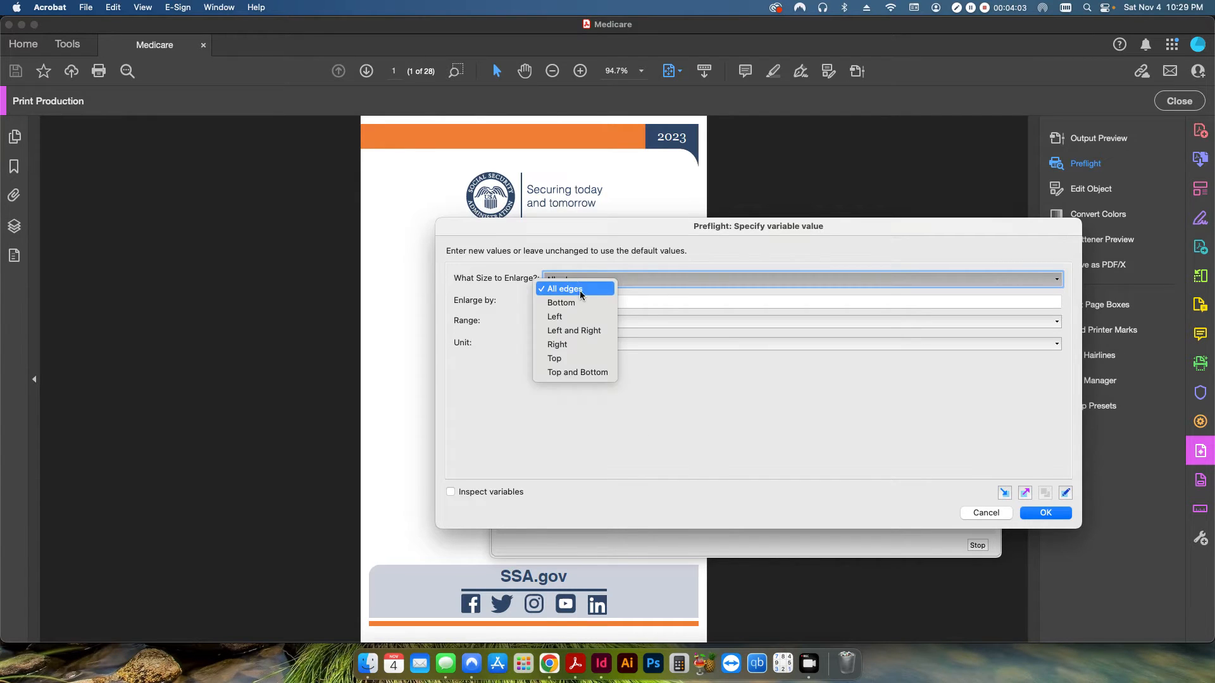
left_click(569, 372)
left_click(575, 303)
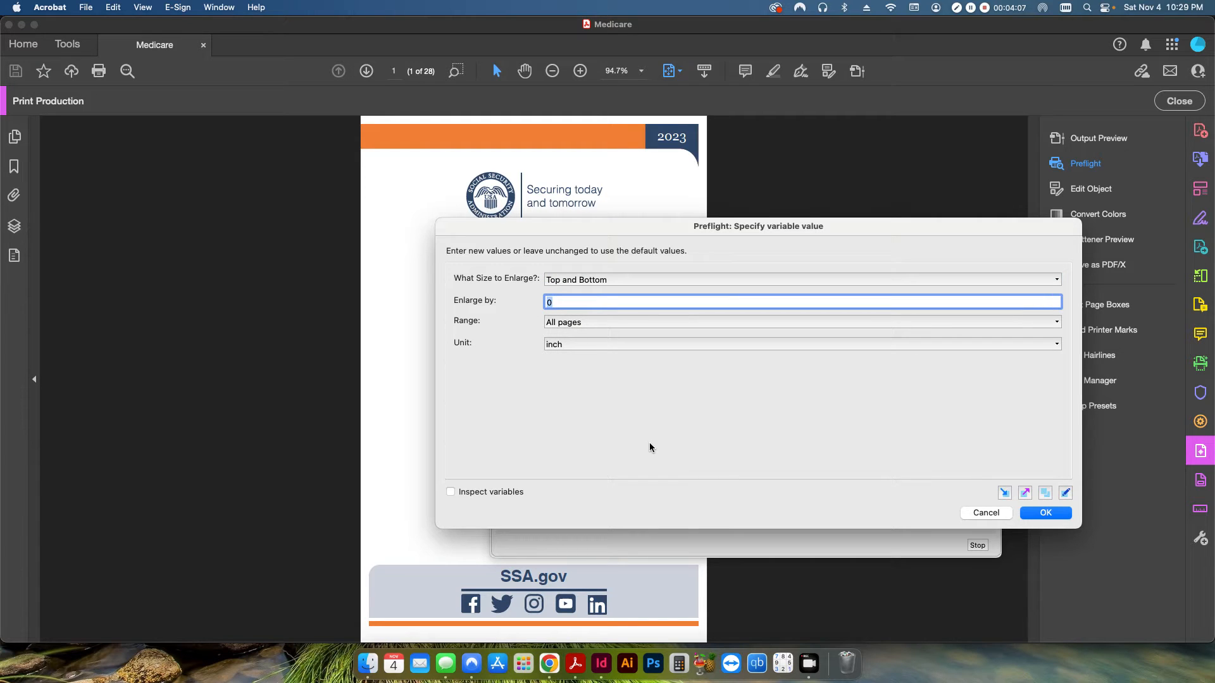
type(".5")
Step: Apply the enlargement to all pages in inches and save the result as EN-05-10043_2
left_click(559, 344)
left_click(601, 325)
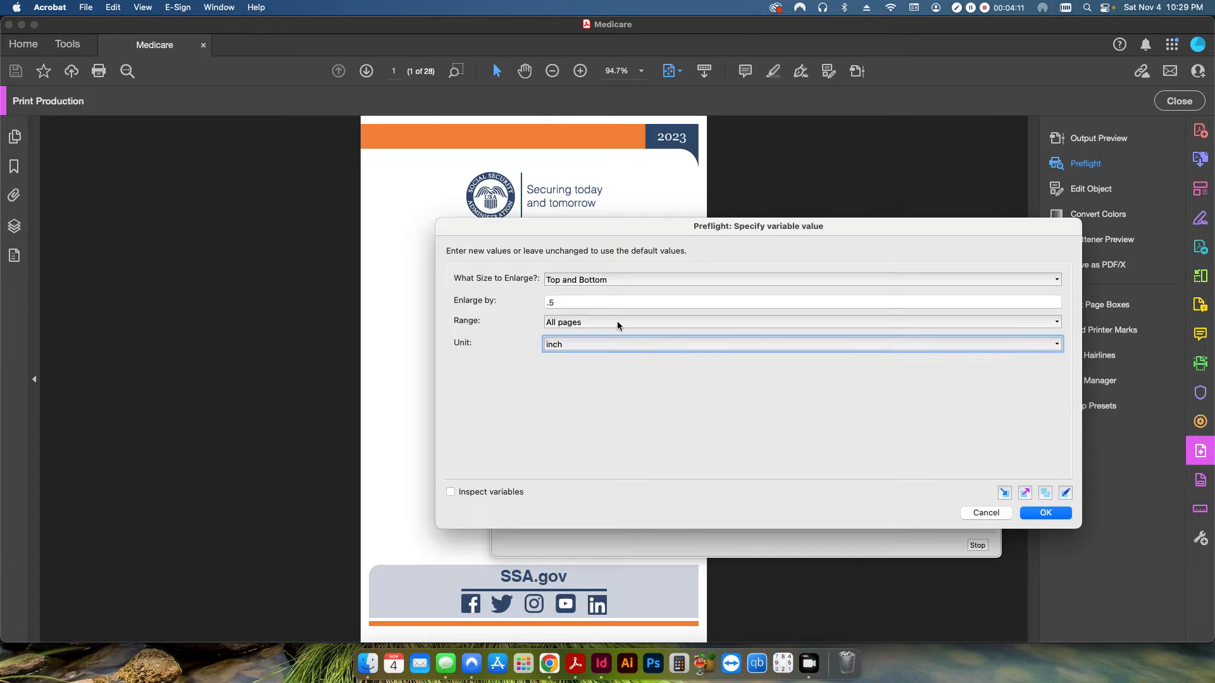
left_click(618, 325)
left_click(588, 328)
left_click(590, 324)
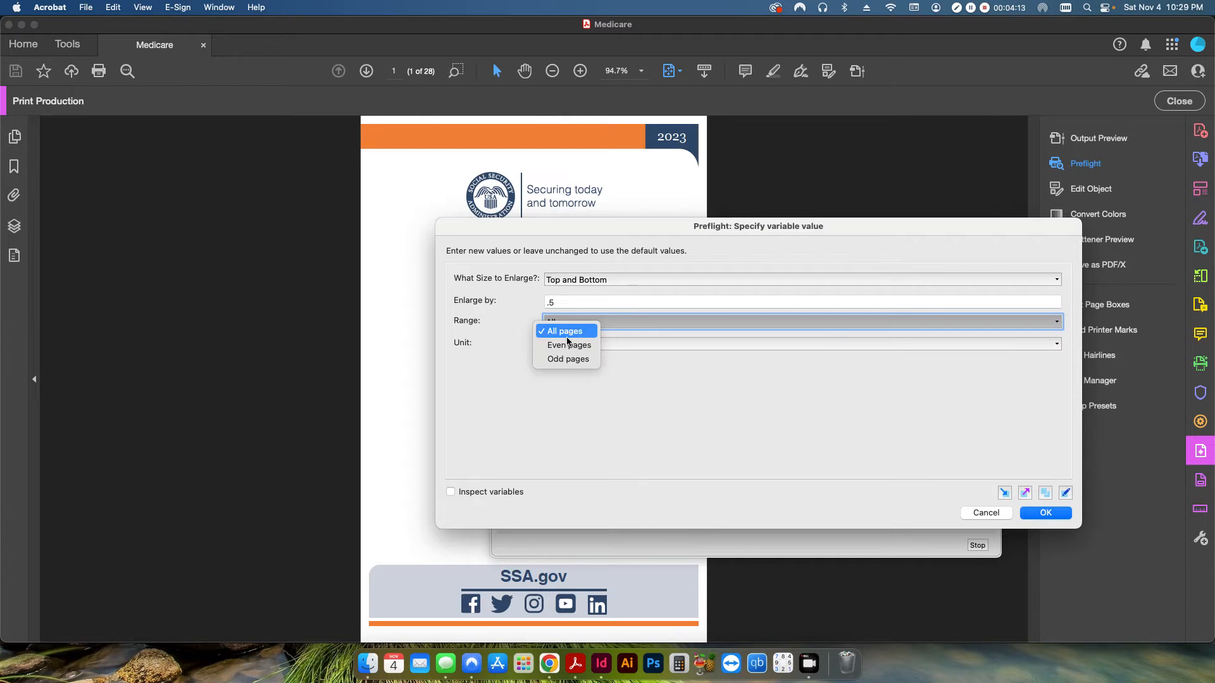
left_click(510, 361)
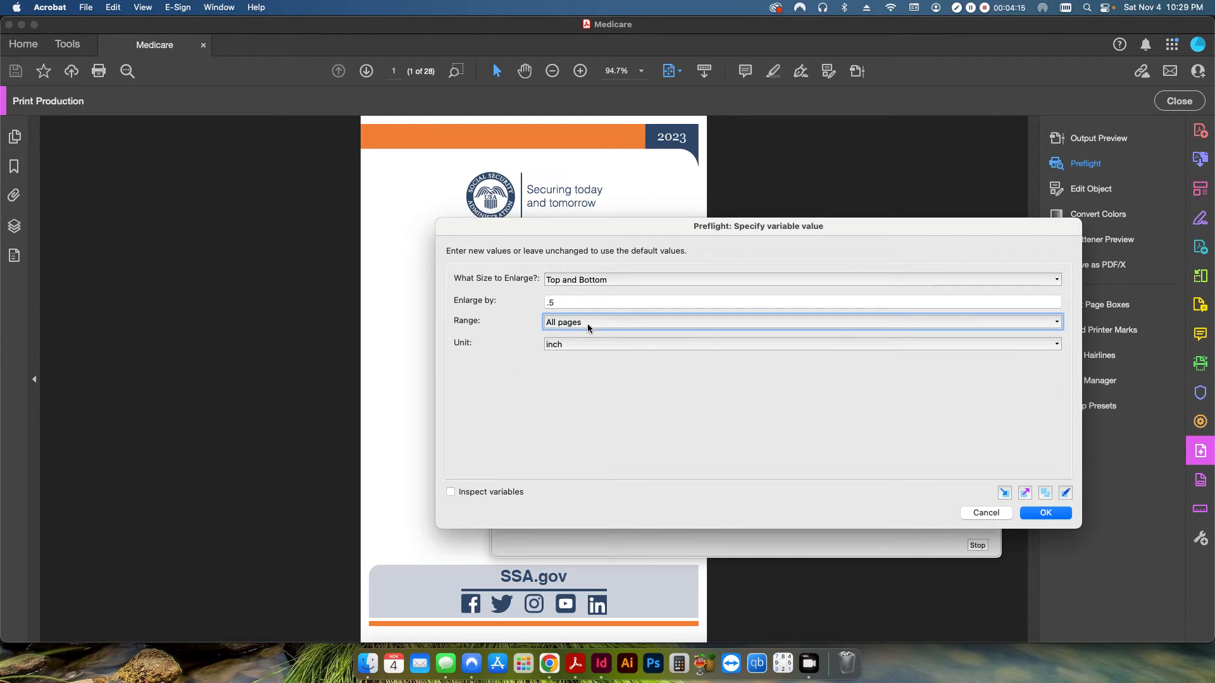
left_click(1046, 513)
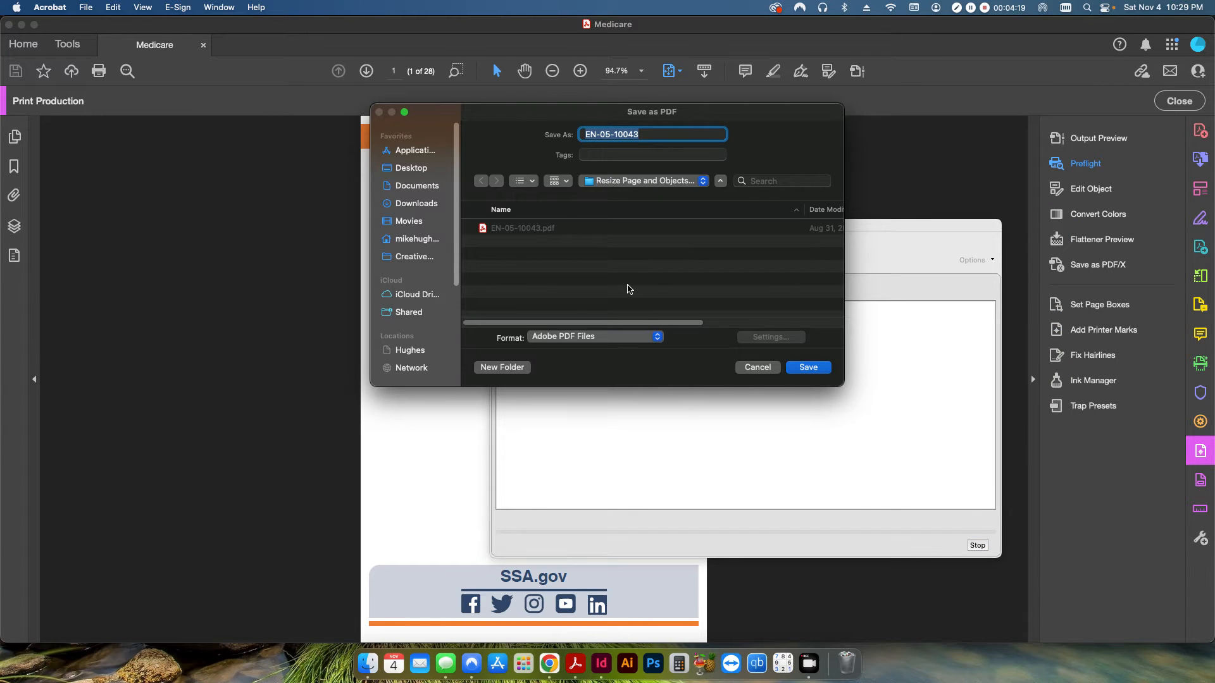
key("Right")
type("_2")
key("Return")
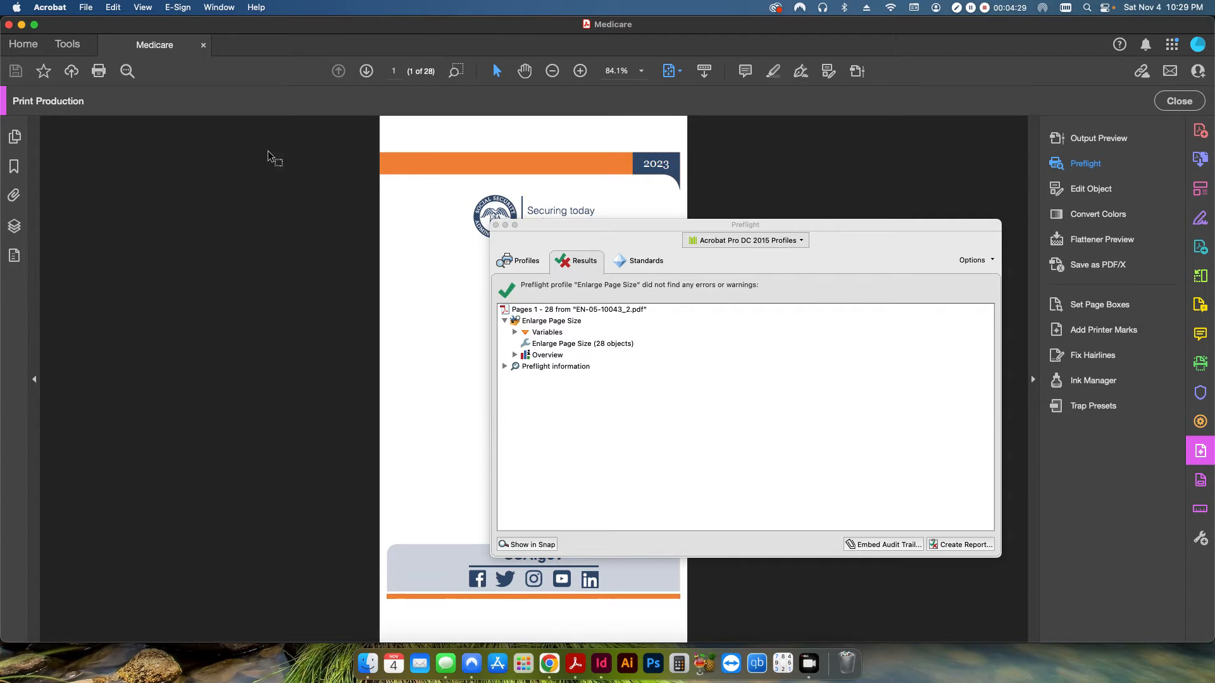
Step: Check the enlarged document's page size in its properties
left_click(86, 8)
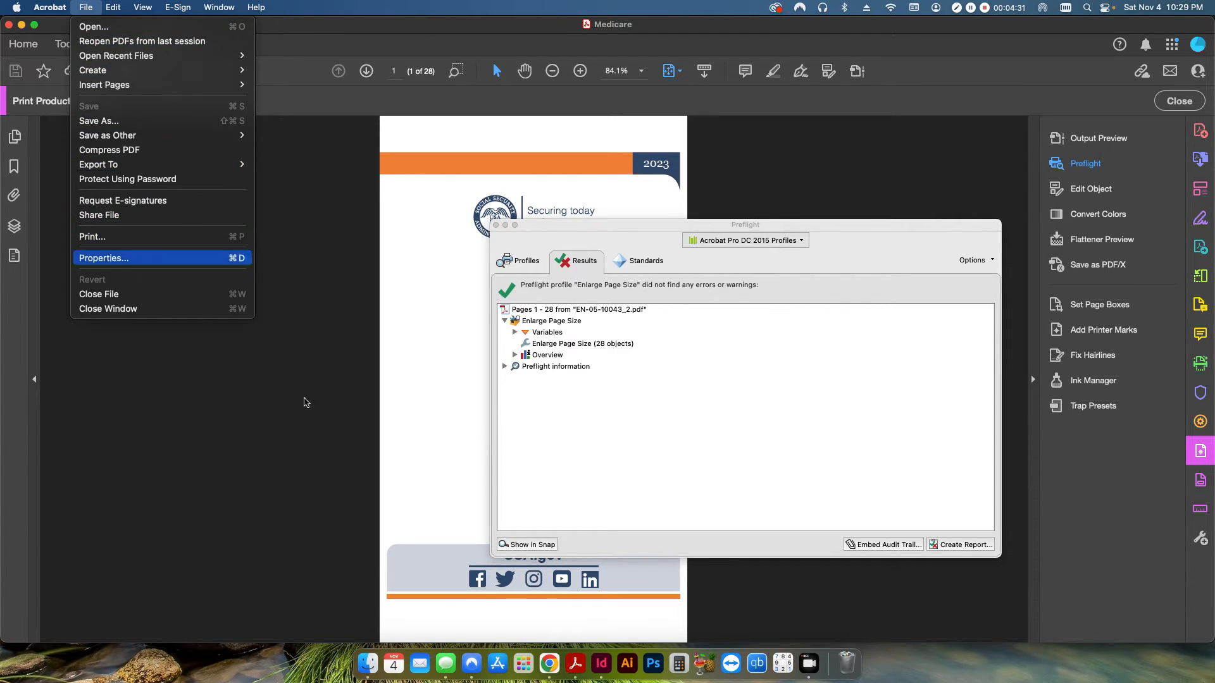
key("Return")
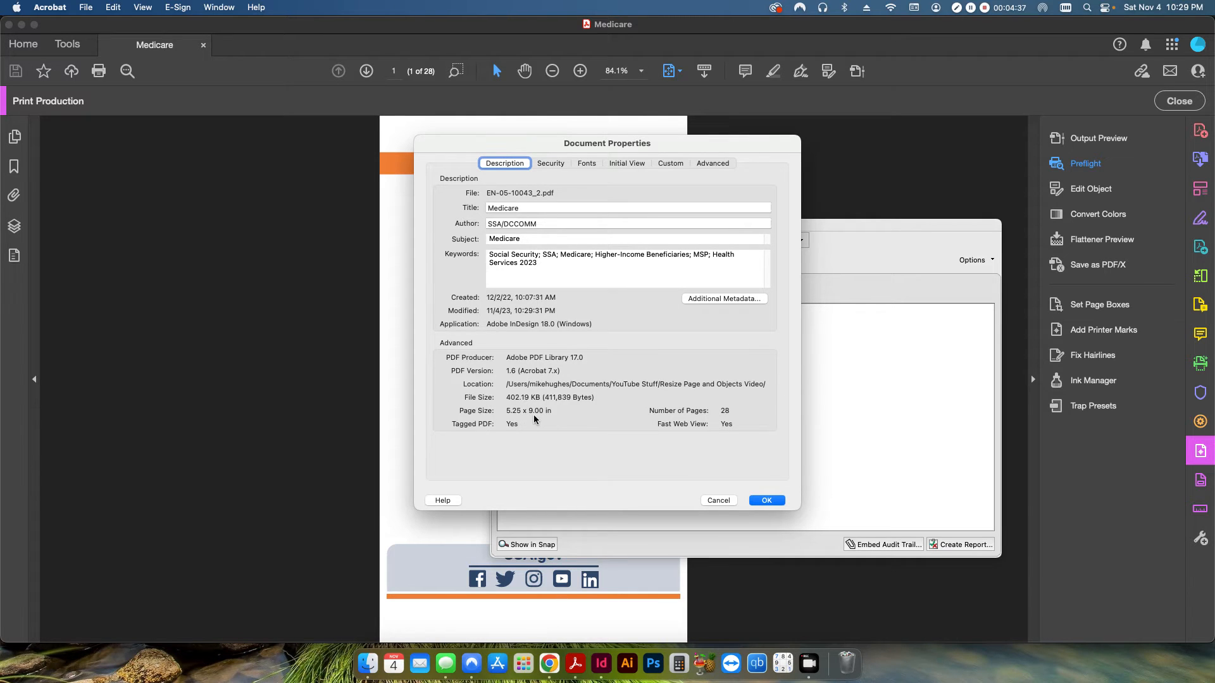
Step: Run the Enlarge Page Size fixup again with Left and Right as the edges and .375 as the enlargement amount
left_click(718, 501)
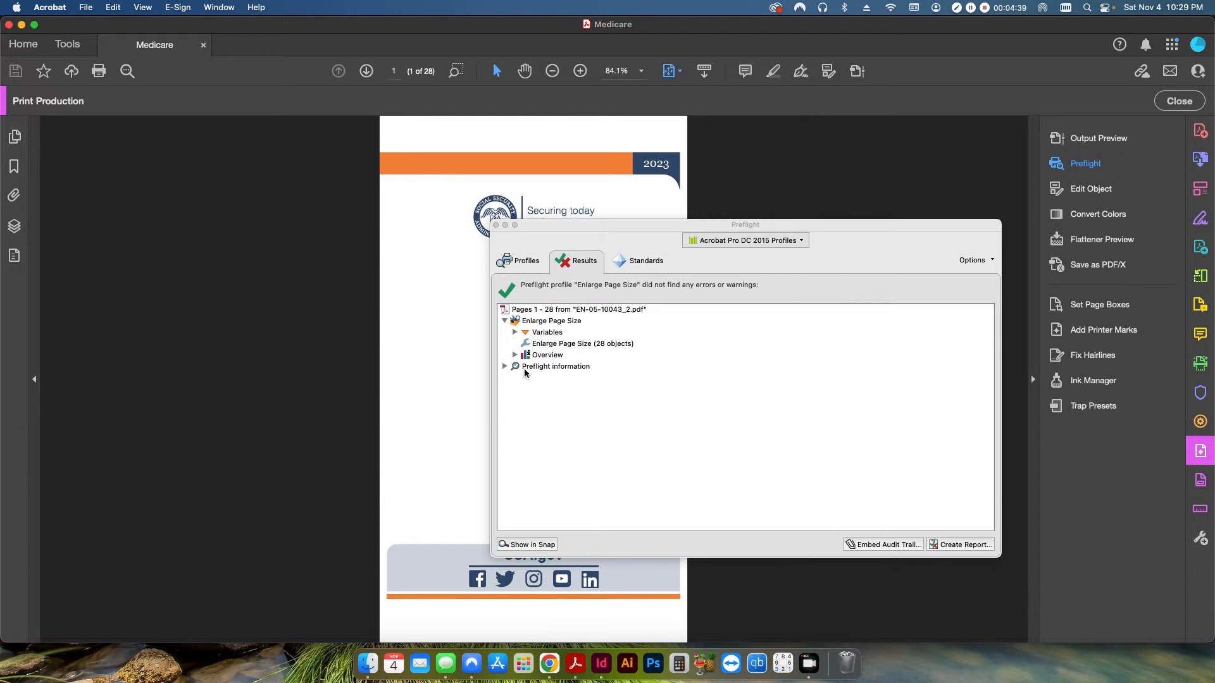
left_click(523, 261)
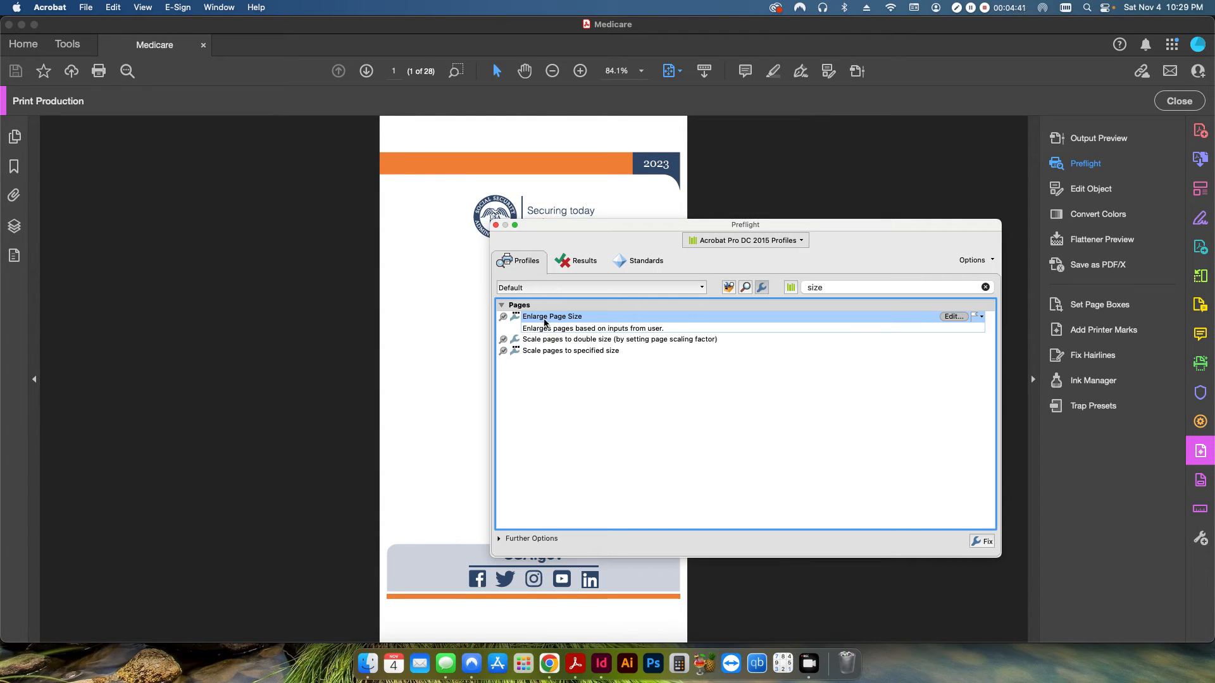
left_click(982, 542)
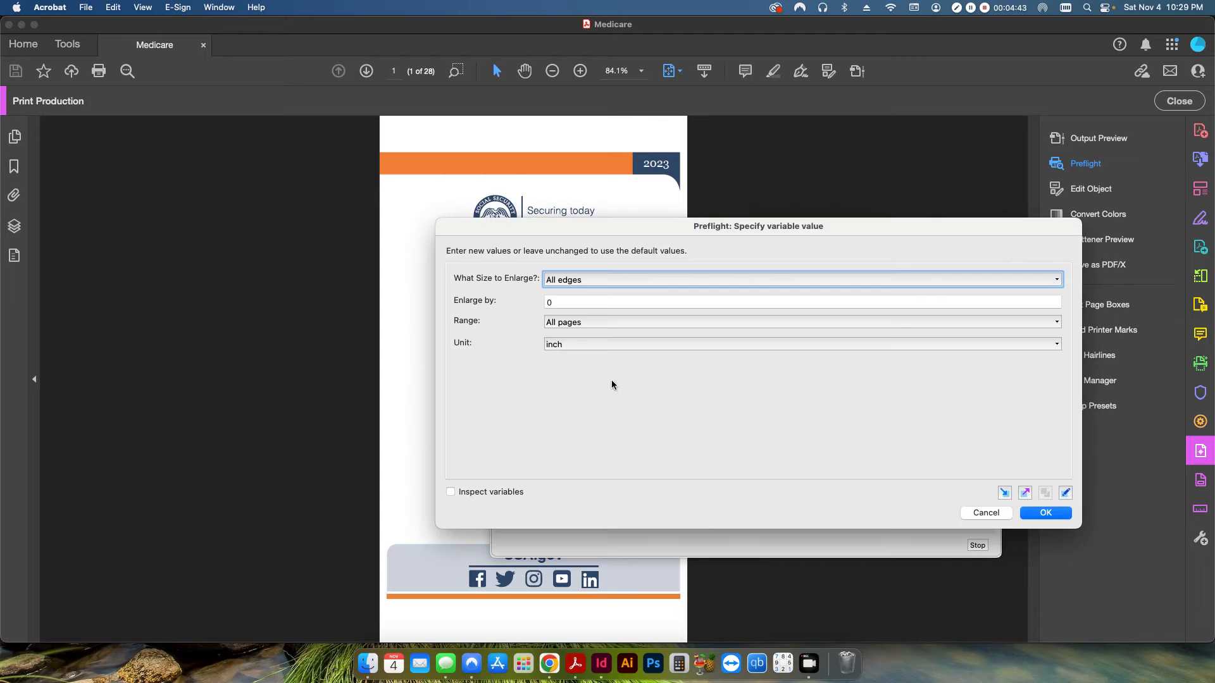
left_click(565, 280)
left_click(633, 381)
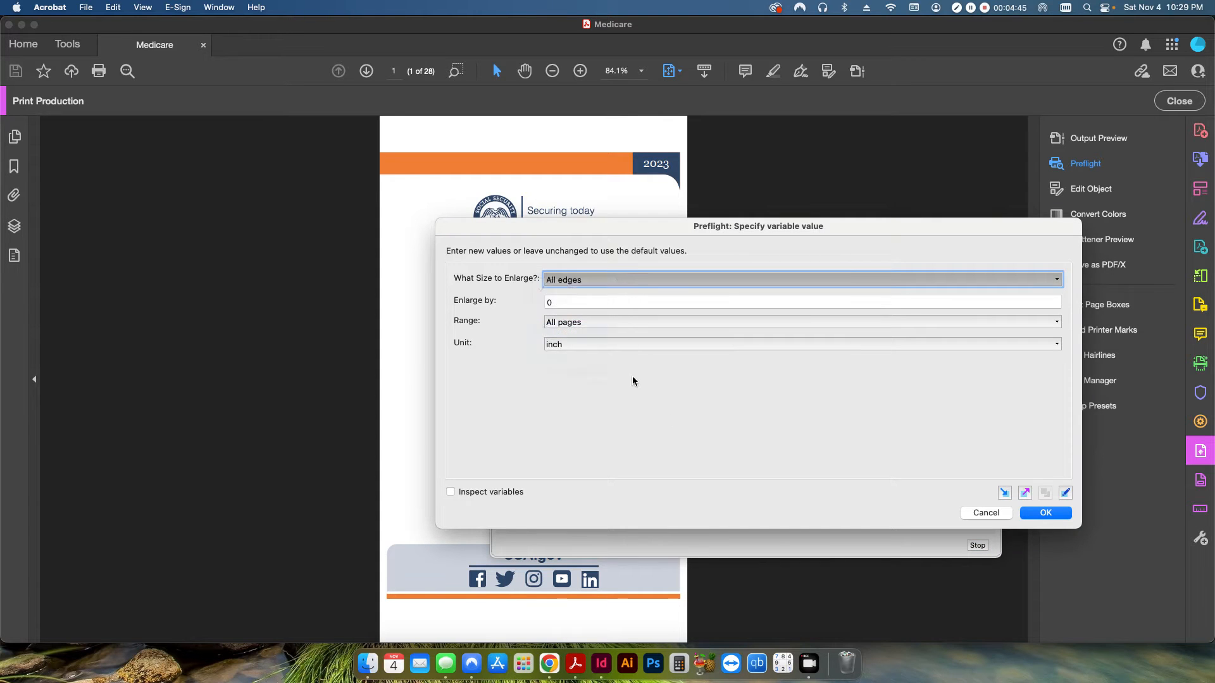
left_click(557, 303)
type(".7")
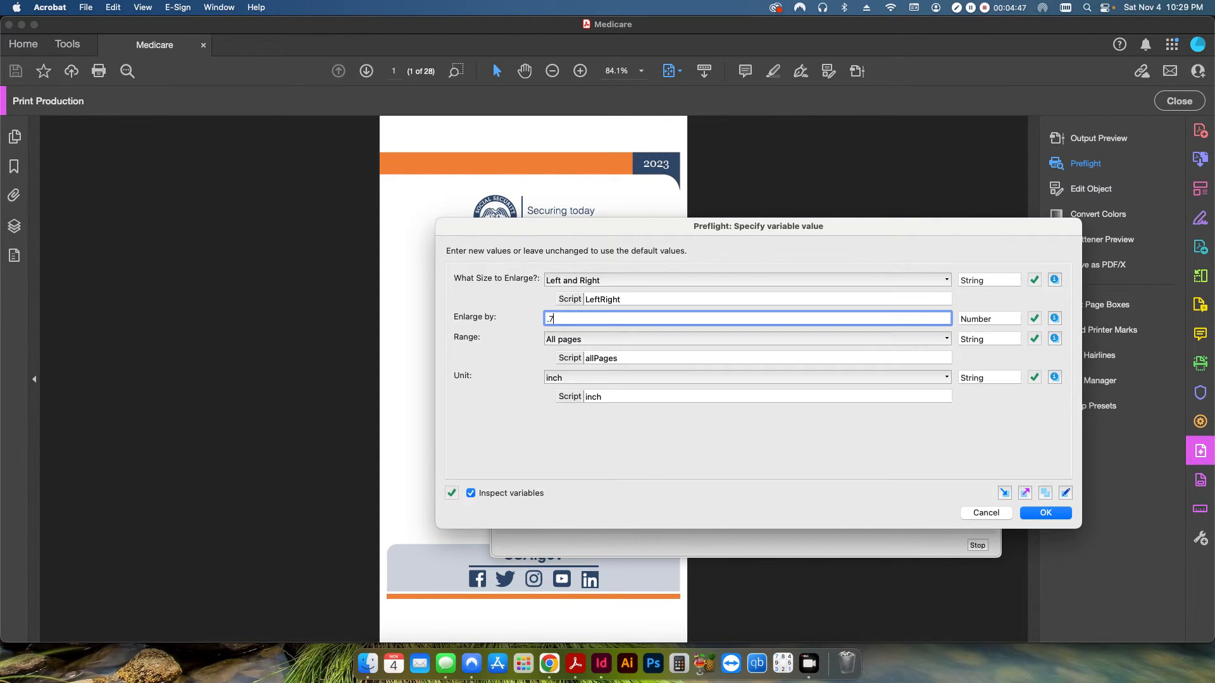
key("BackSpace")
type("3")
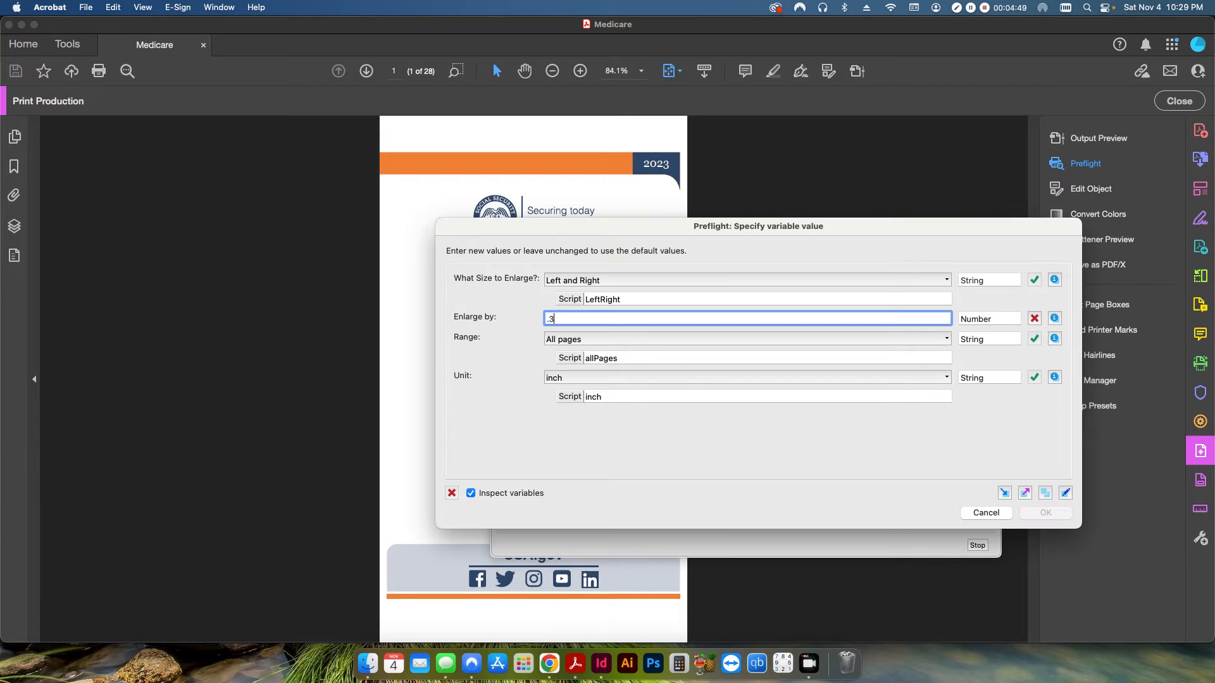
type("75")
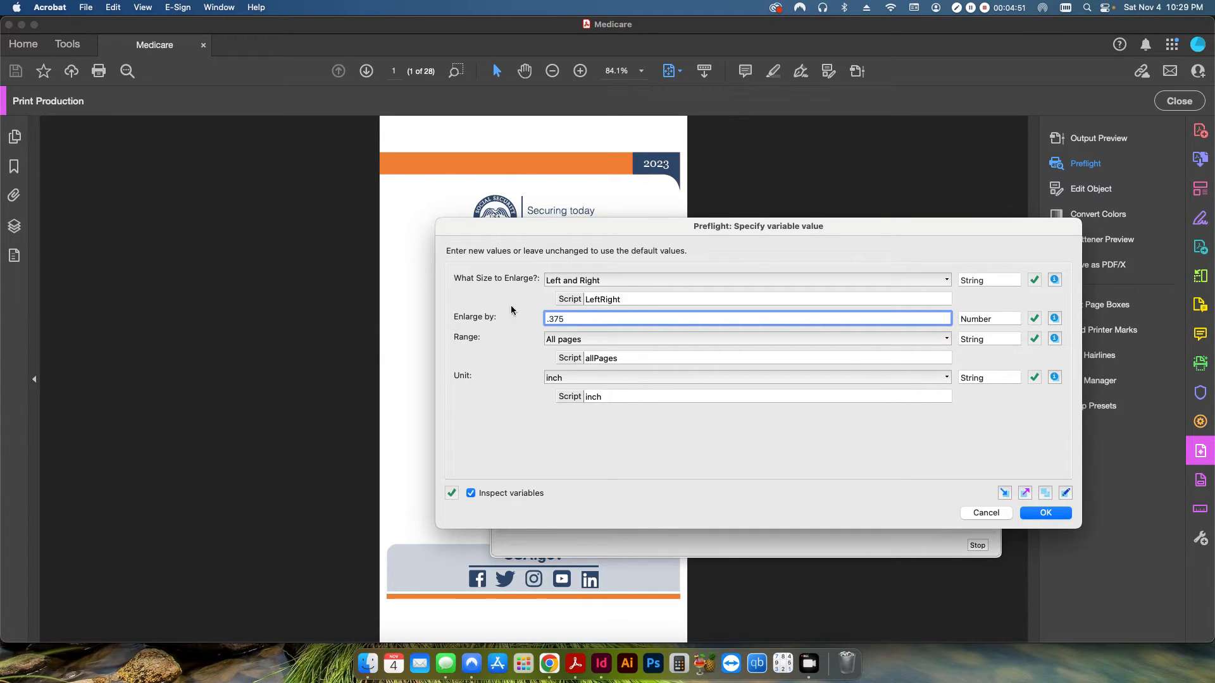
Step: Apply the enlargement to all pages in inches and save the result over the existing EN-05-10043_2 file
left_click(1036, 513)
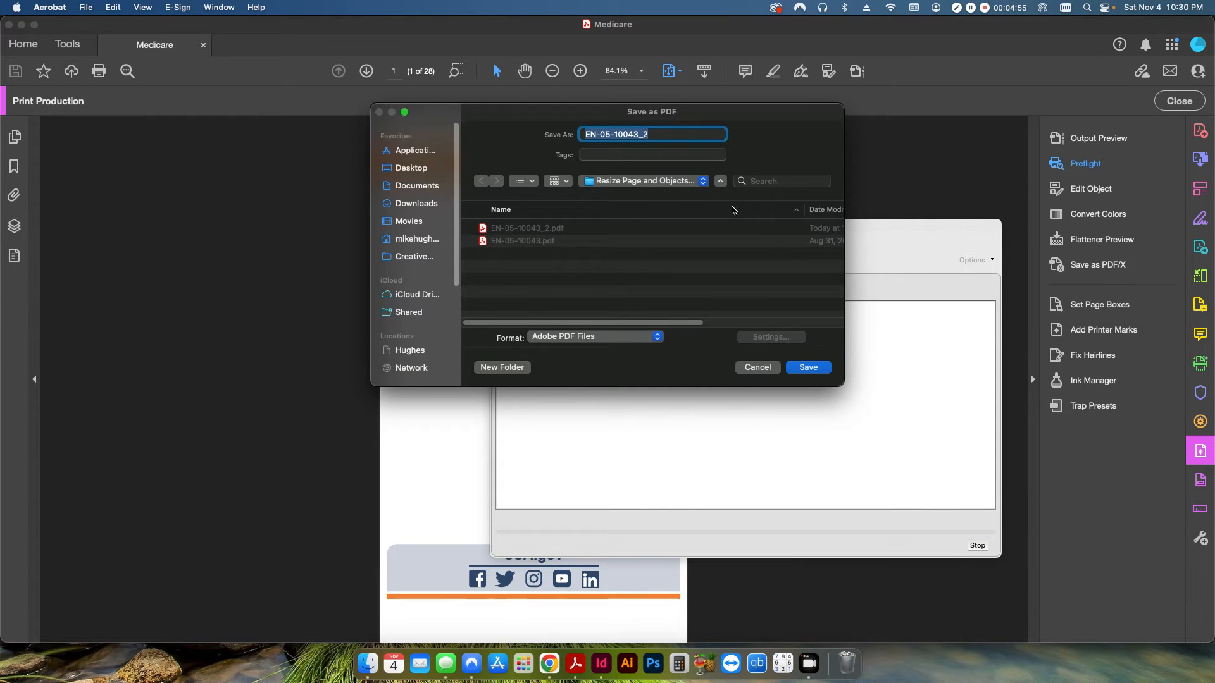
left_click(817, 368)
left_click(641, 307)
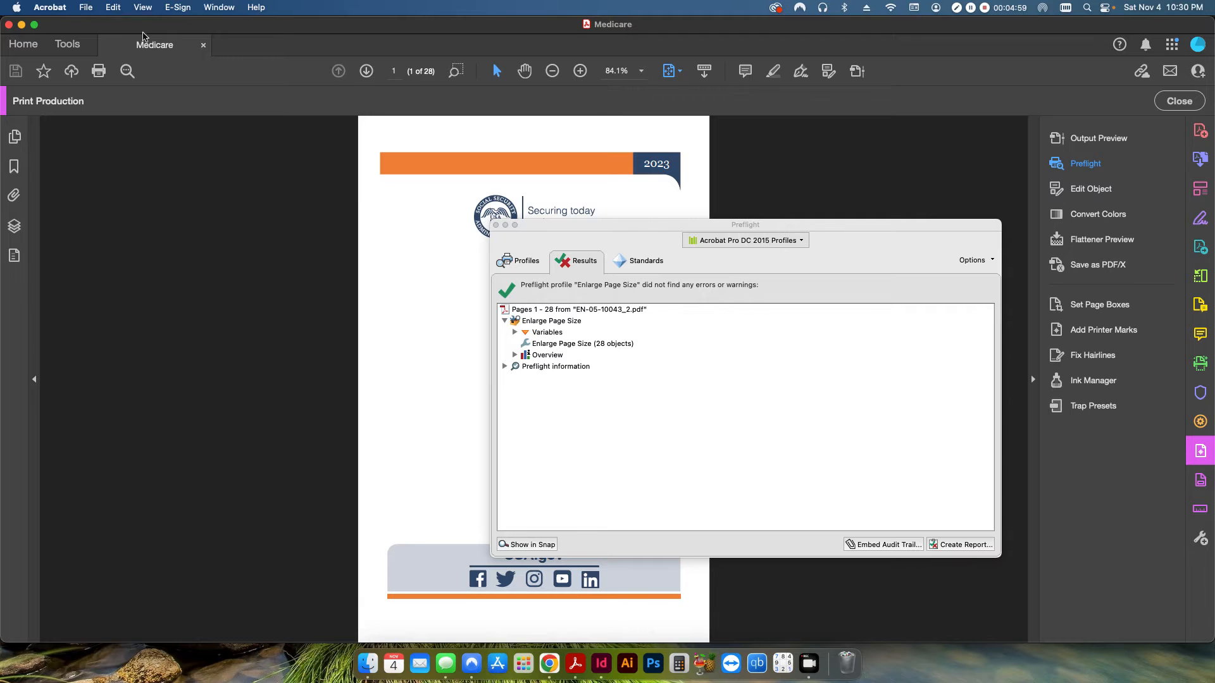
Step: Check the page size in the document properties after the width enlargement, and close the properties
left_click(85, 6)
left_click(108, 255)
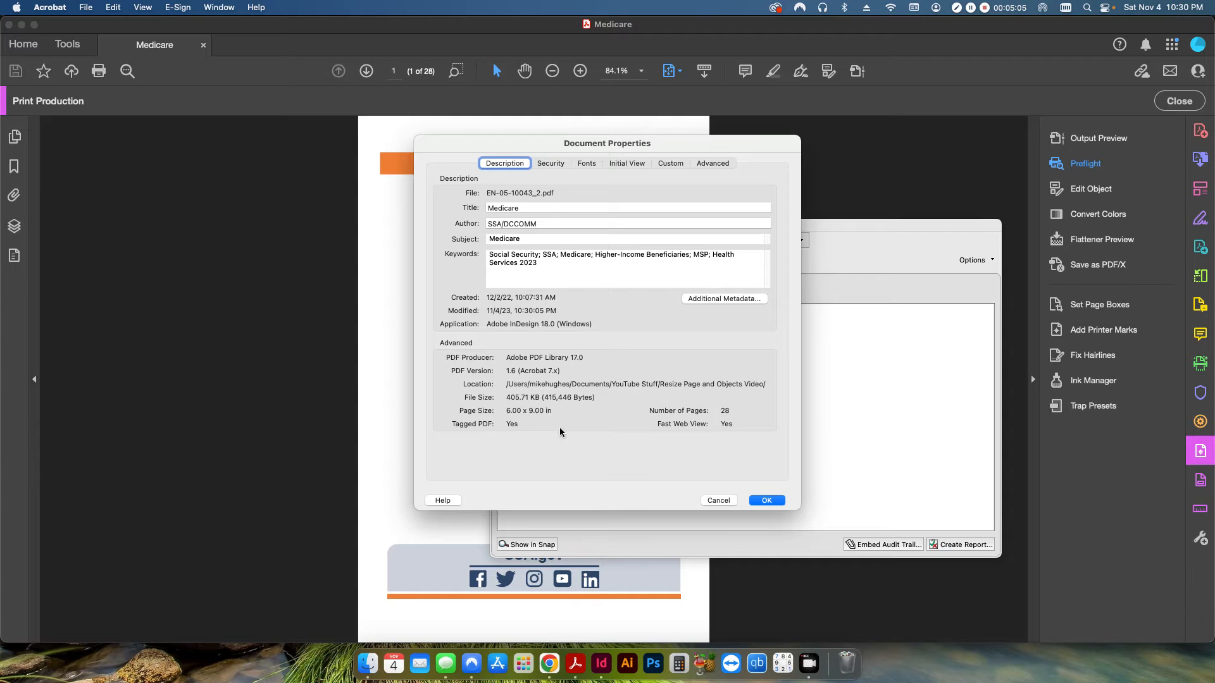
left_click(766, 500)
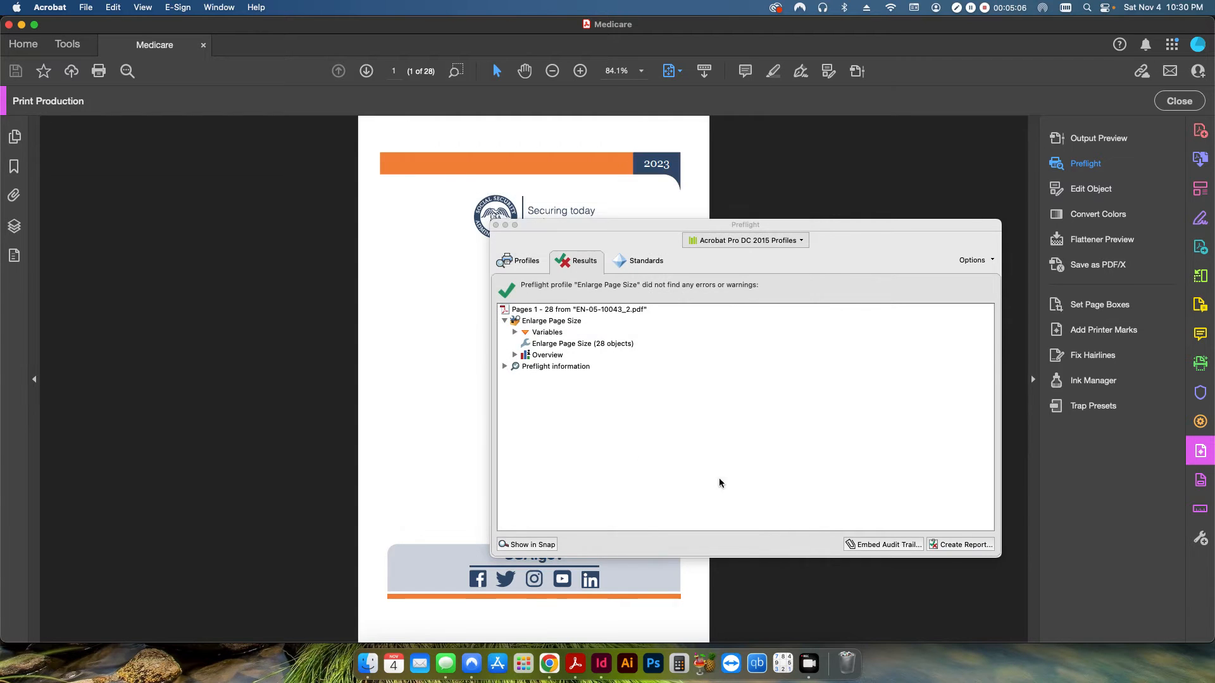
Step: Close Preflight and look through the booklet's enlarged pages, returning to the cover
left_click(496, 225)
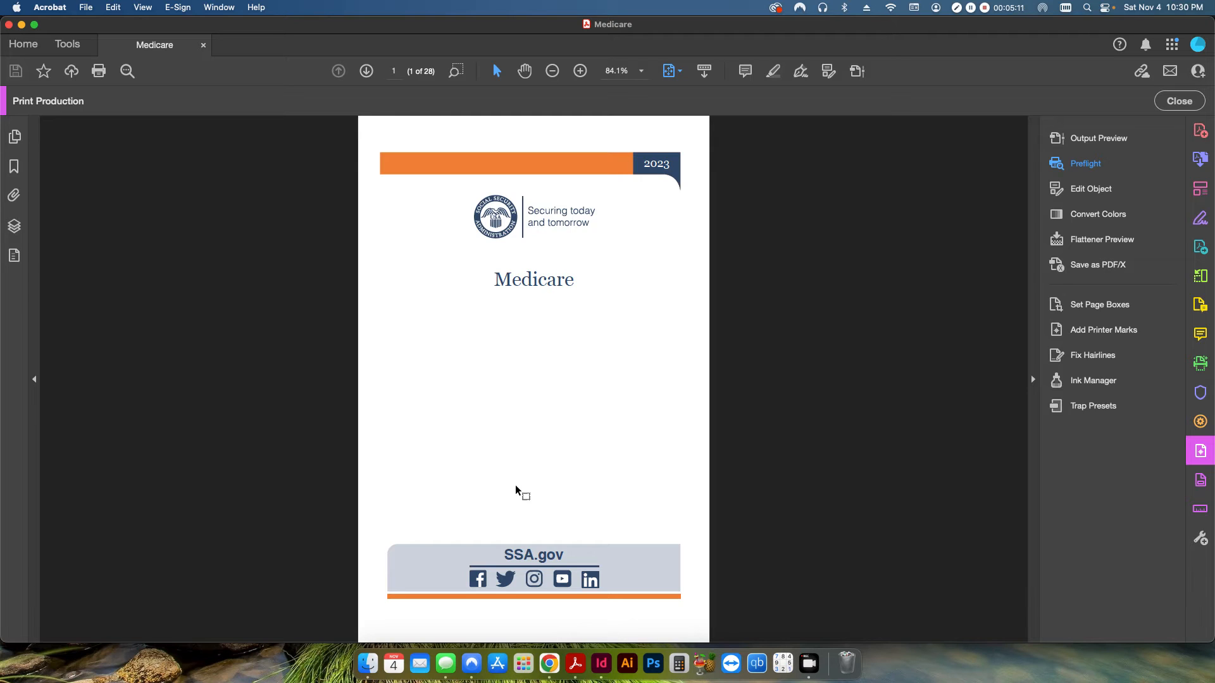
scroll(517, 493, "down", 11)
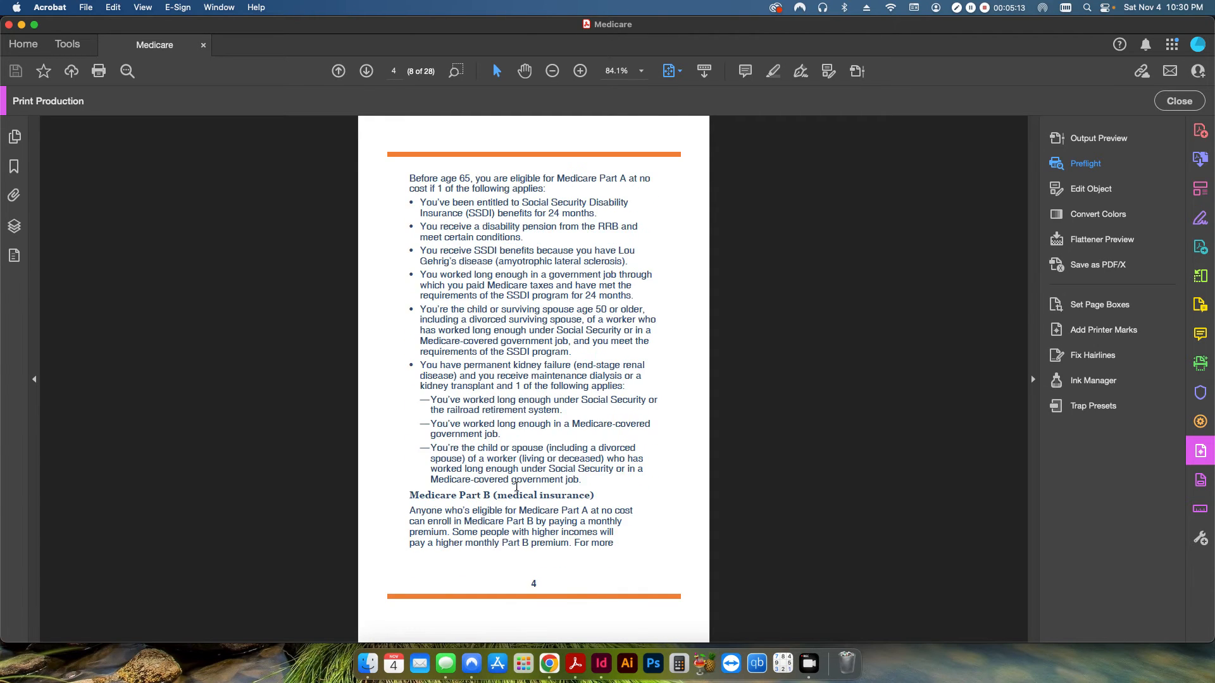
scroll(518, 486, "down", 16)
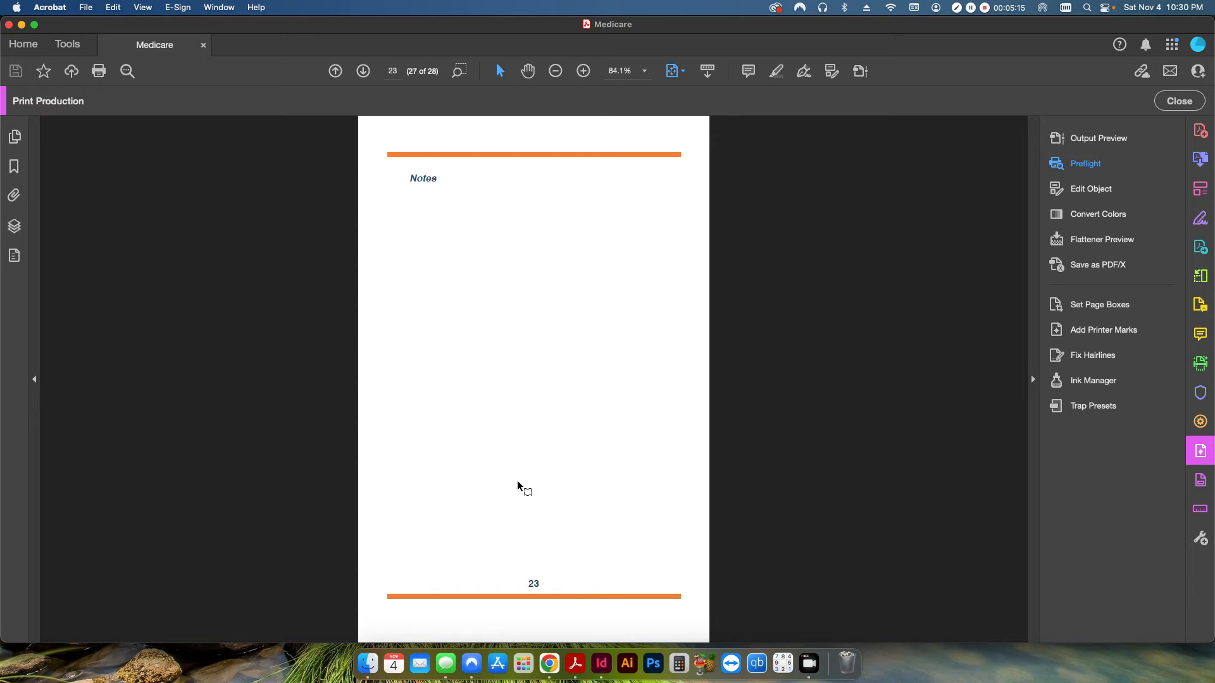
scroll(518, 486, "up", 20)
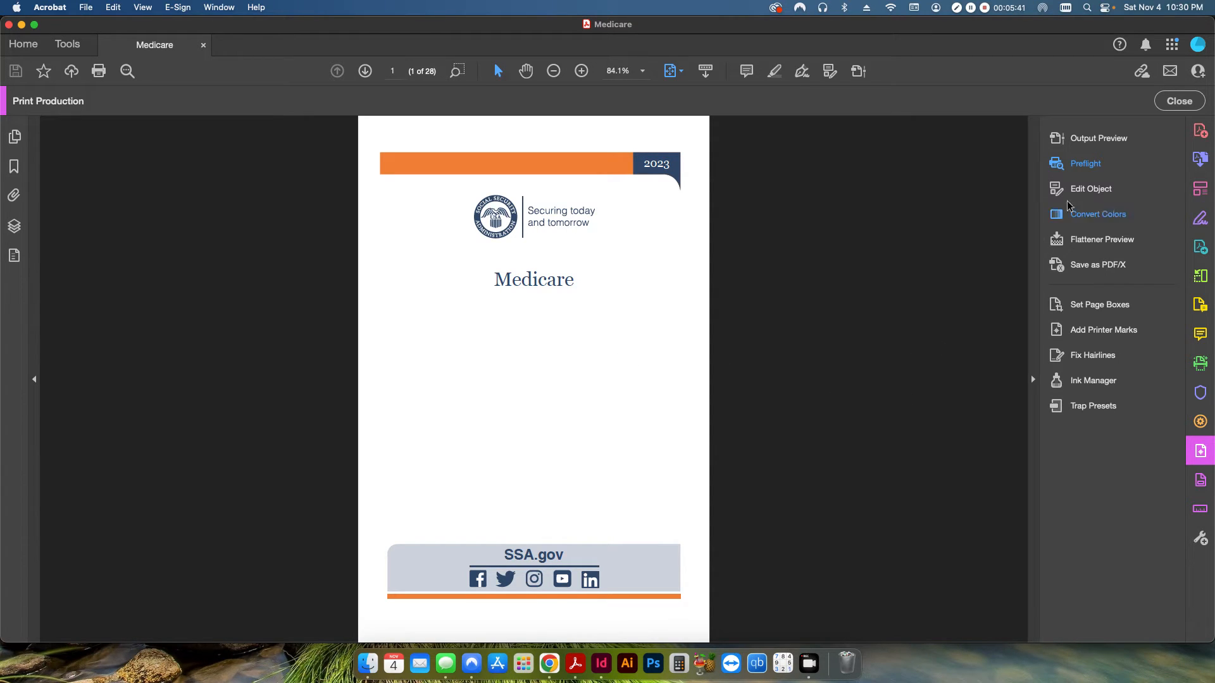
Step: Reopen Preflight, search the fixups for "scale" and select Scale page content only to specified value
left_click(1071, 168)
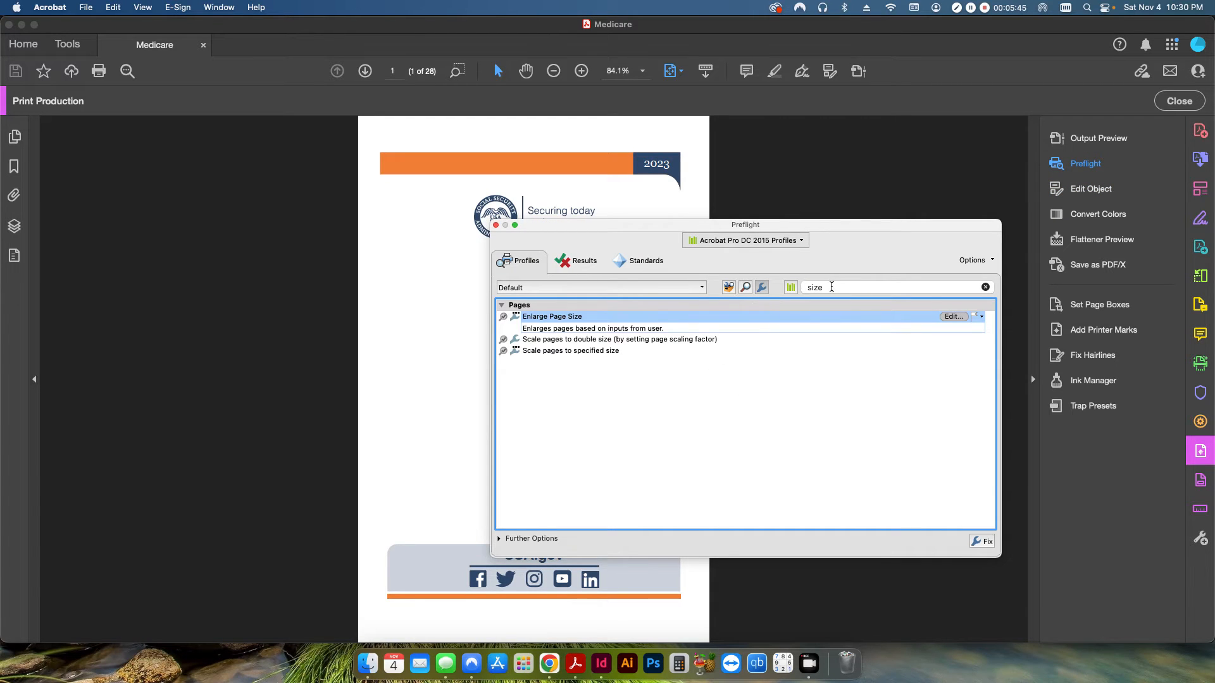
double_click(829, 287)
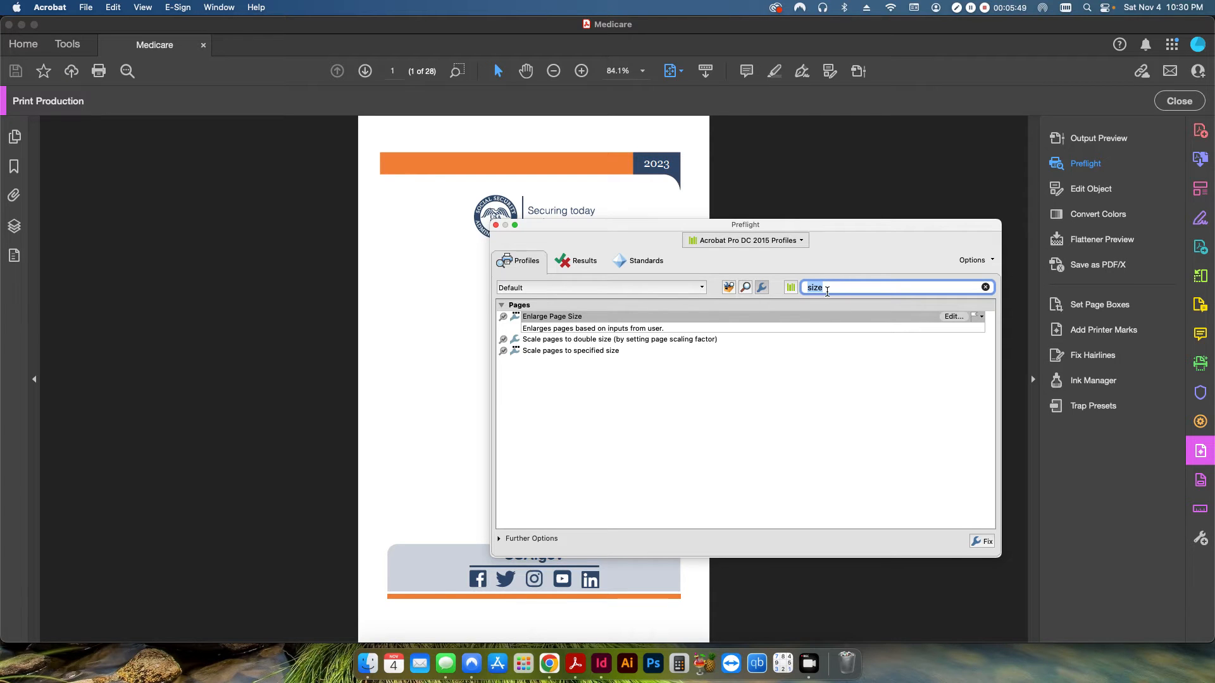
type("scale")
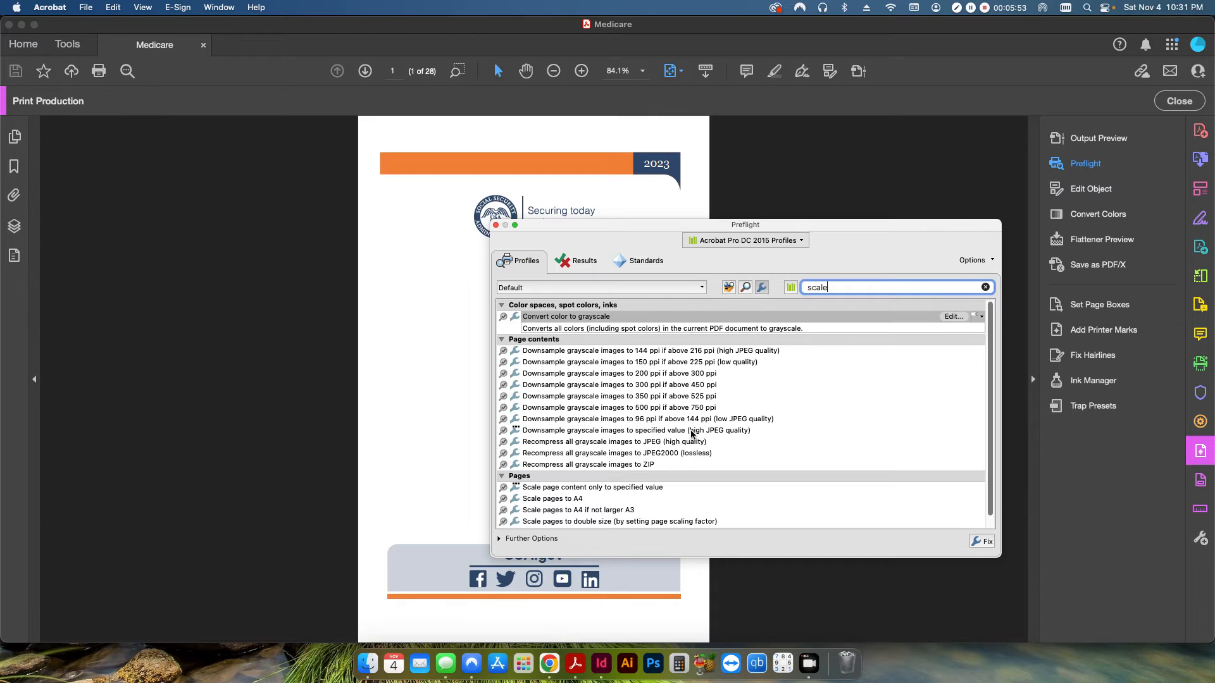
scroll(693, 435, "down", 1)
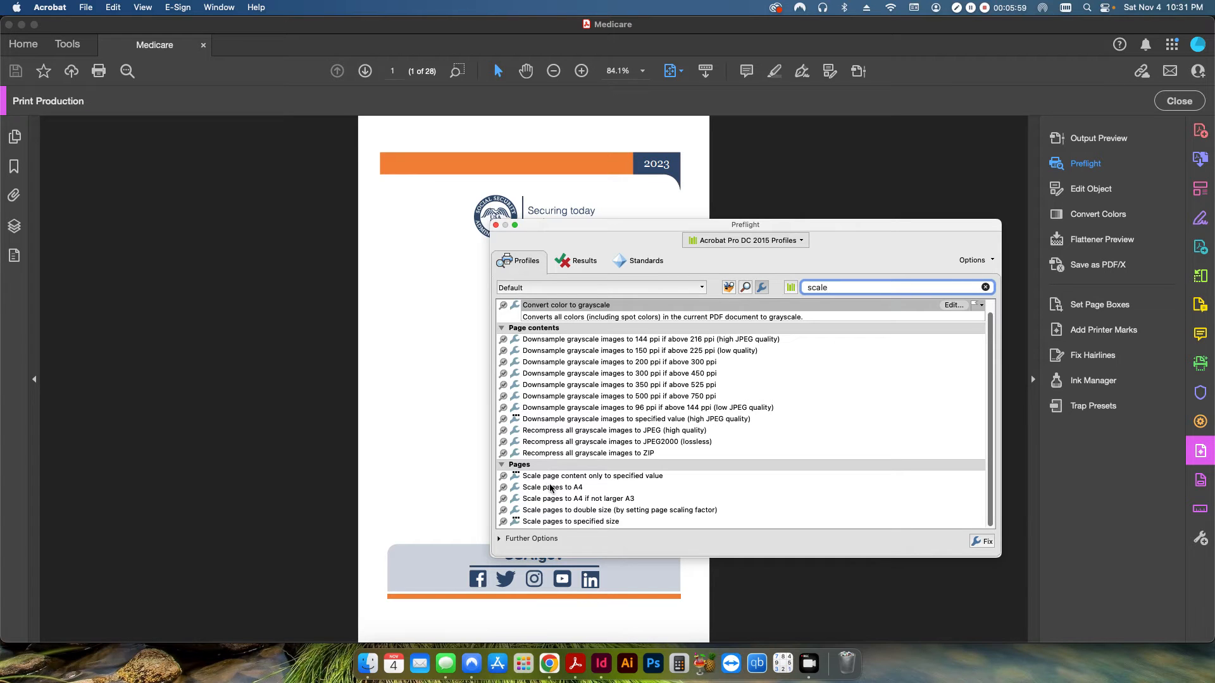
left_click(579, 479)
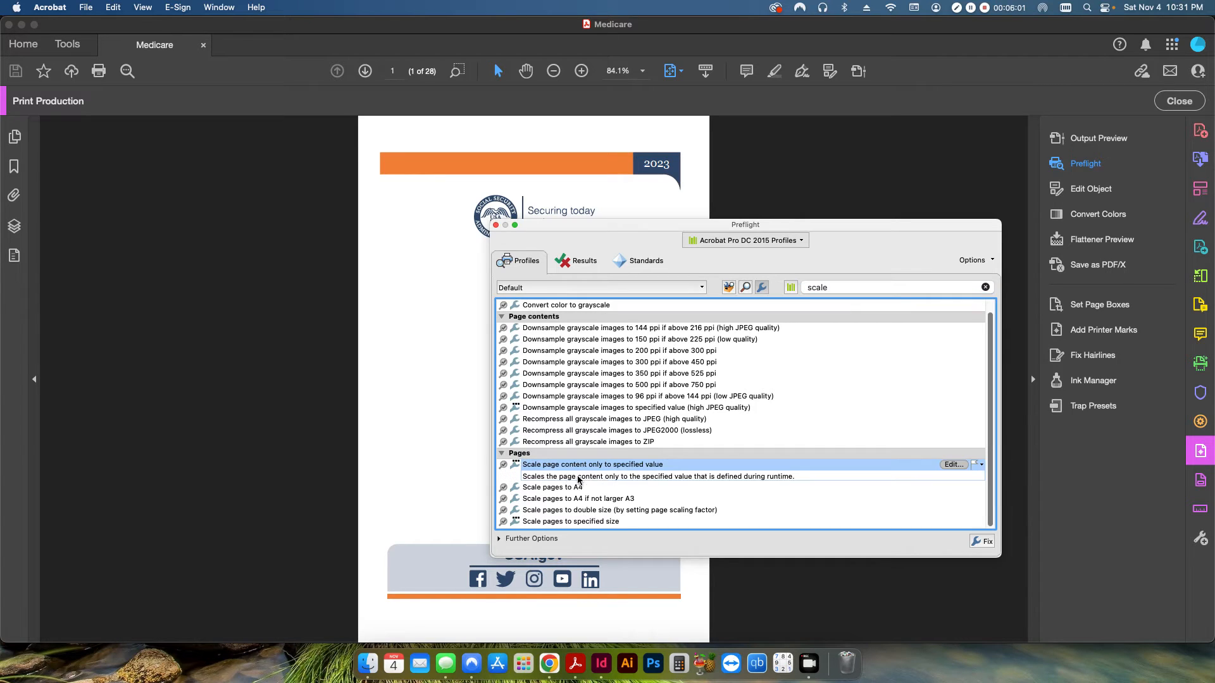
Step: Open the selected fixup for editing and examine its fixup type and the variable choices for the scale percentage
left_click(953, 465)
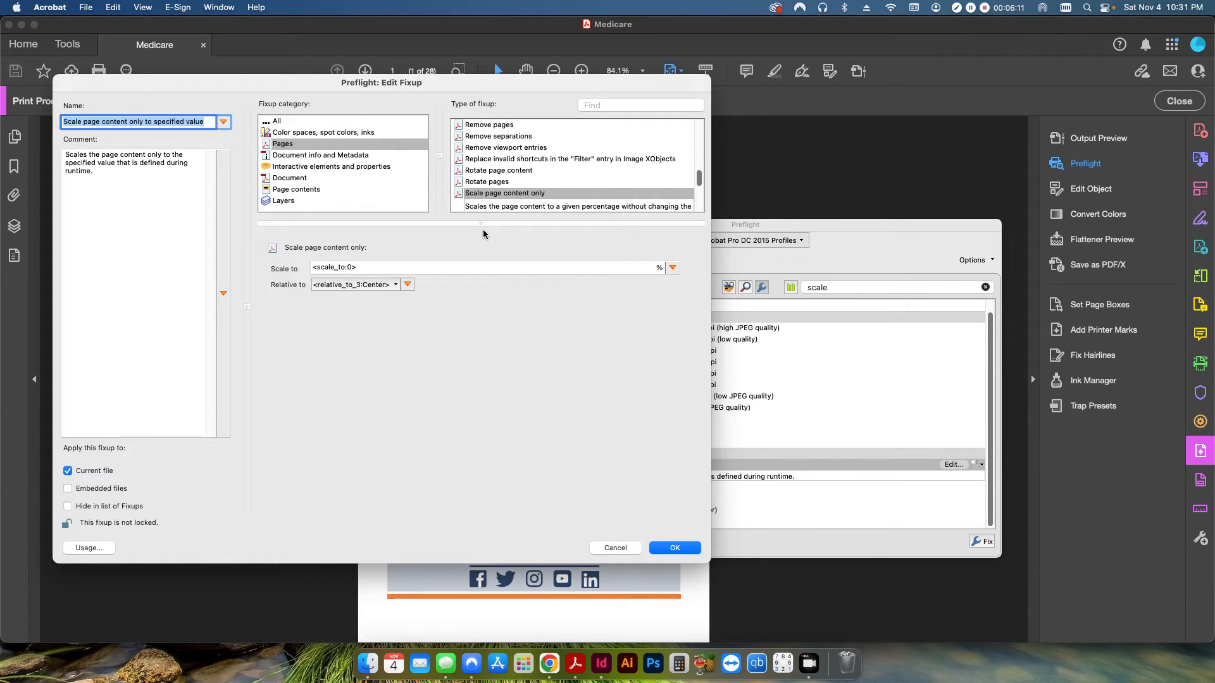
scroll(588, 196, "down", 3)
scroll(590, 198, "up", 2)
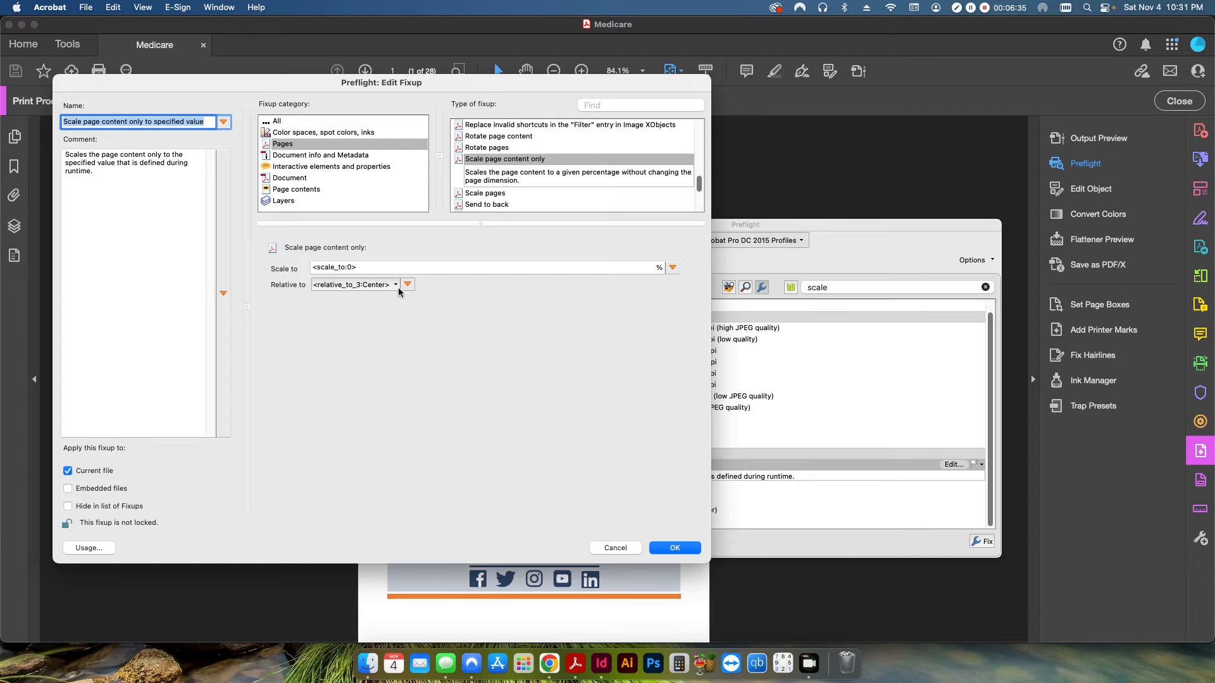
left_click(672, 267)
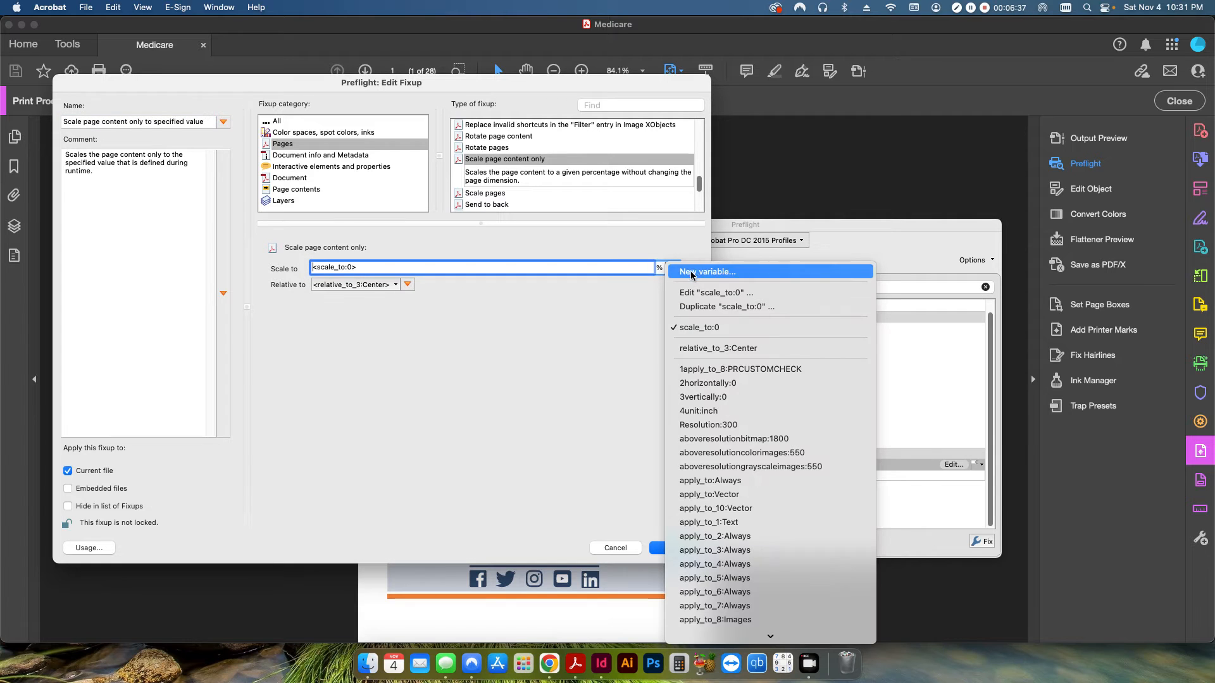
left_click(588, 315)
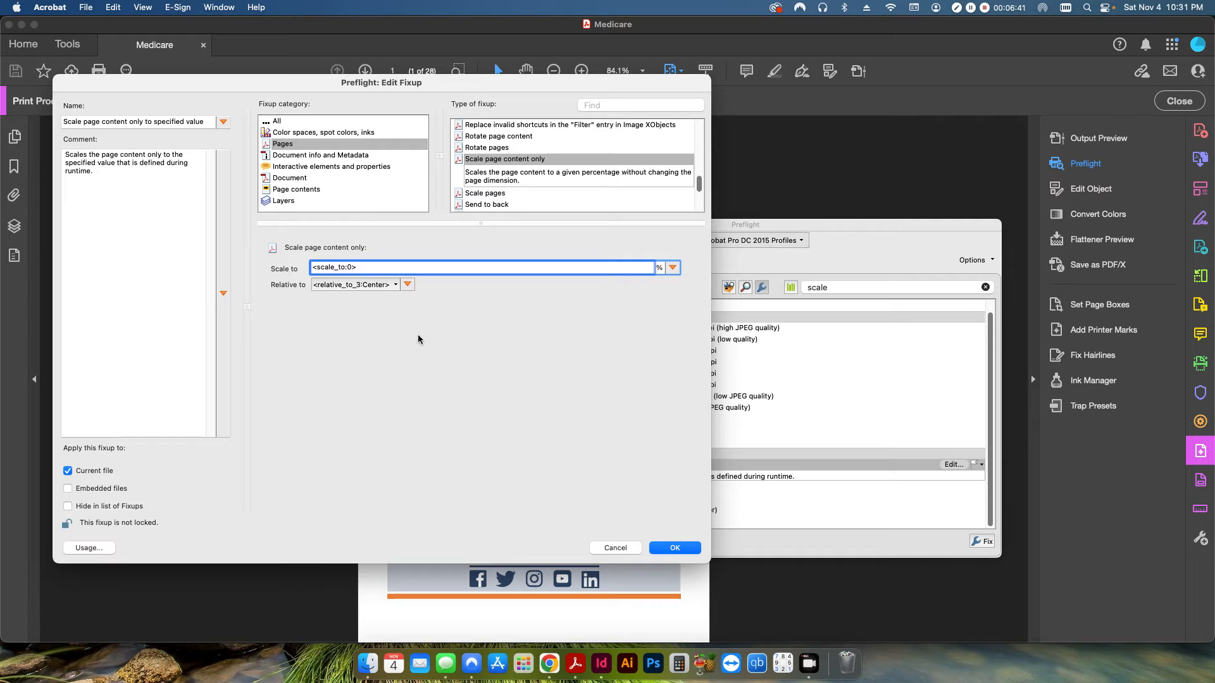
Step: Examine the fixup's reference point options and the relative_to_3 variable, and close the editor without changing any setting
left_click(387, 288)
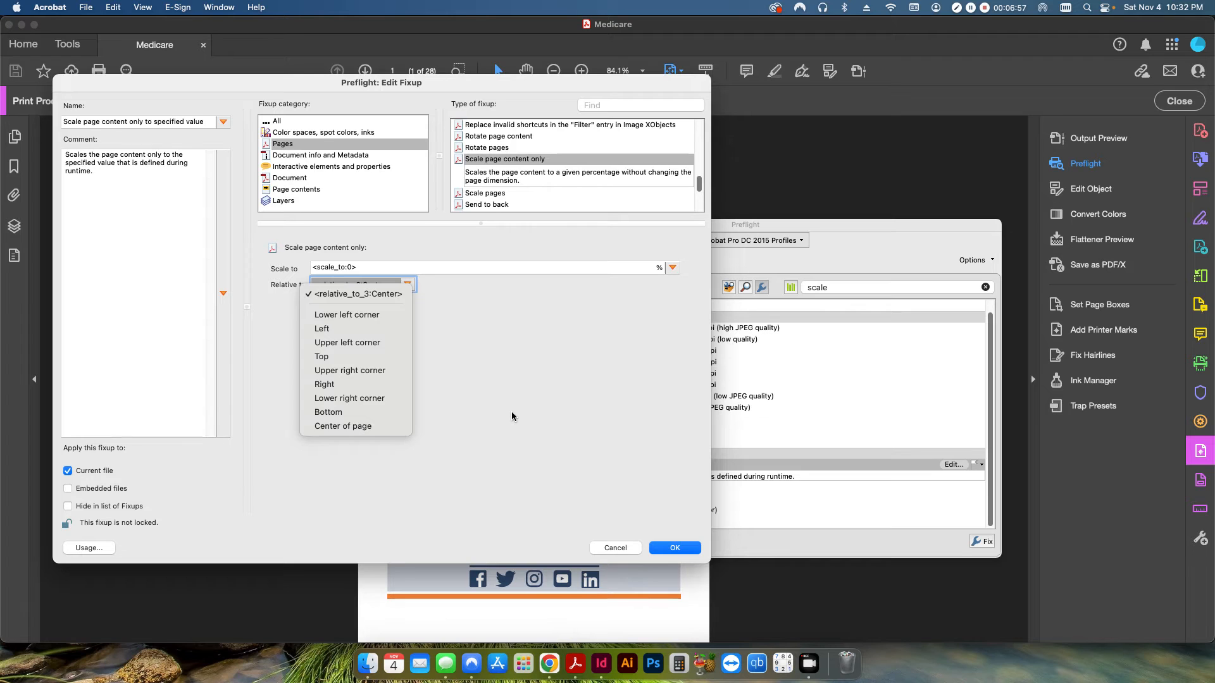
left_click(434, 414)
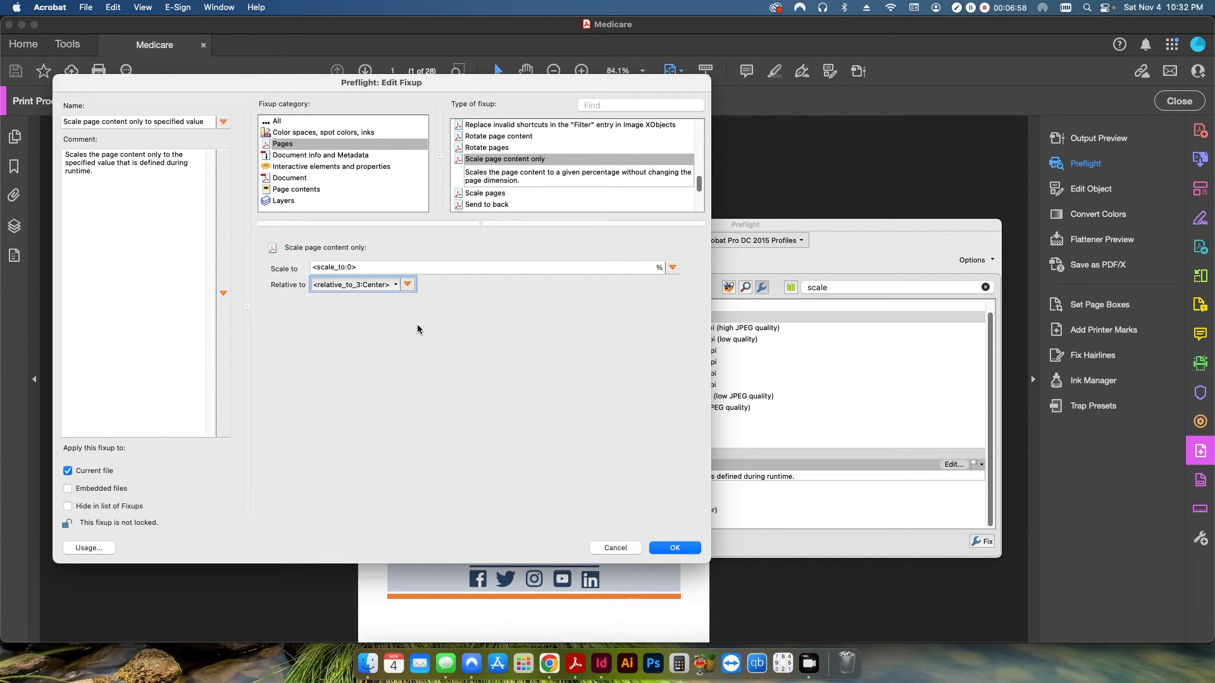
left_click(408, 285)
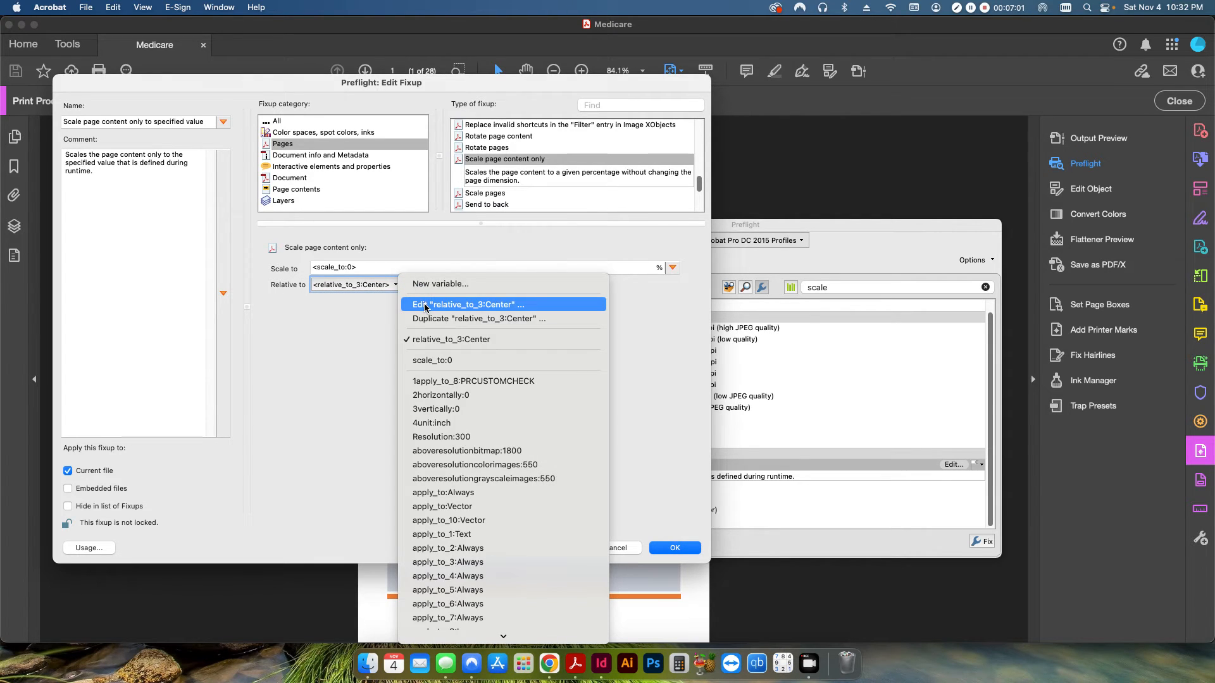
left_click(425, 306)
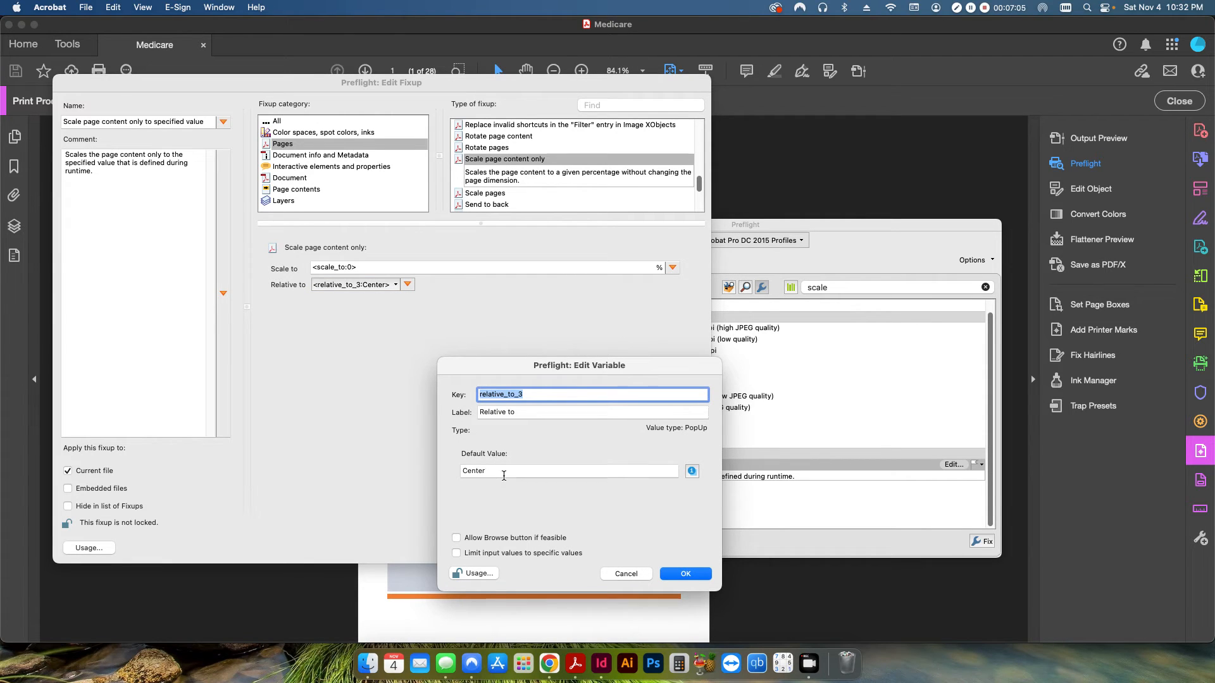
left_click(625, 574)
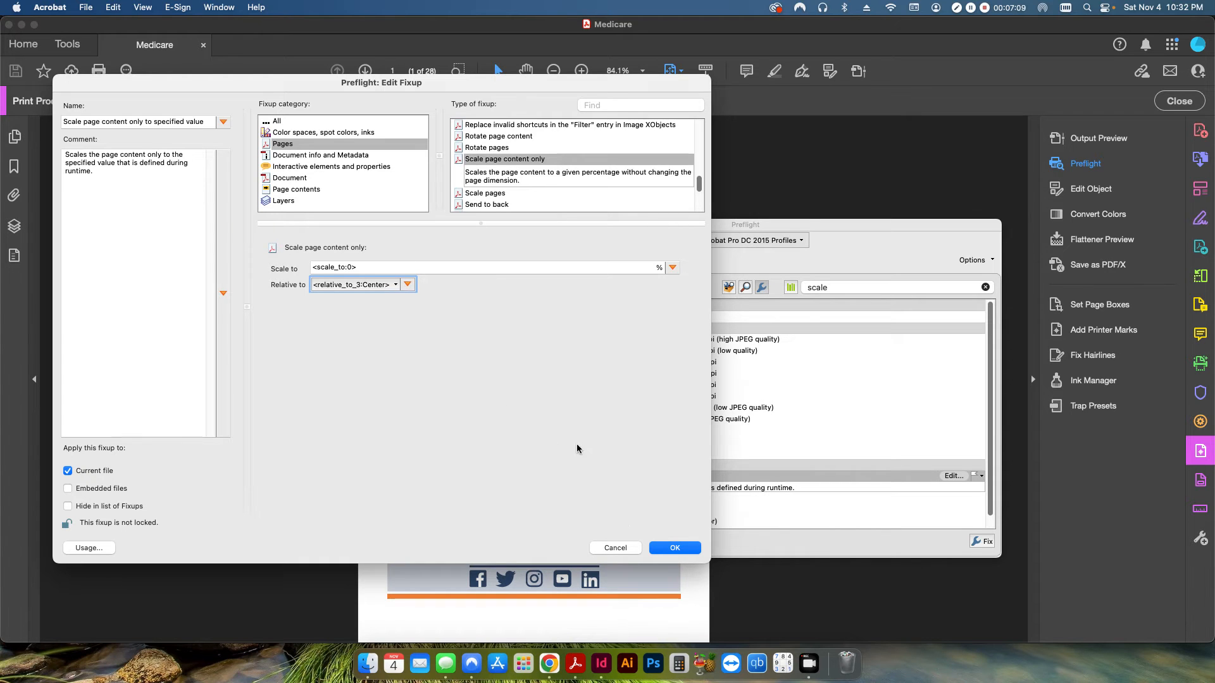
left_click(658, 545)
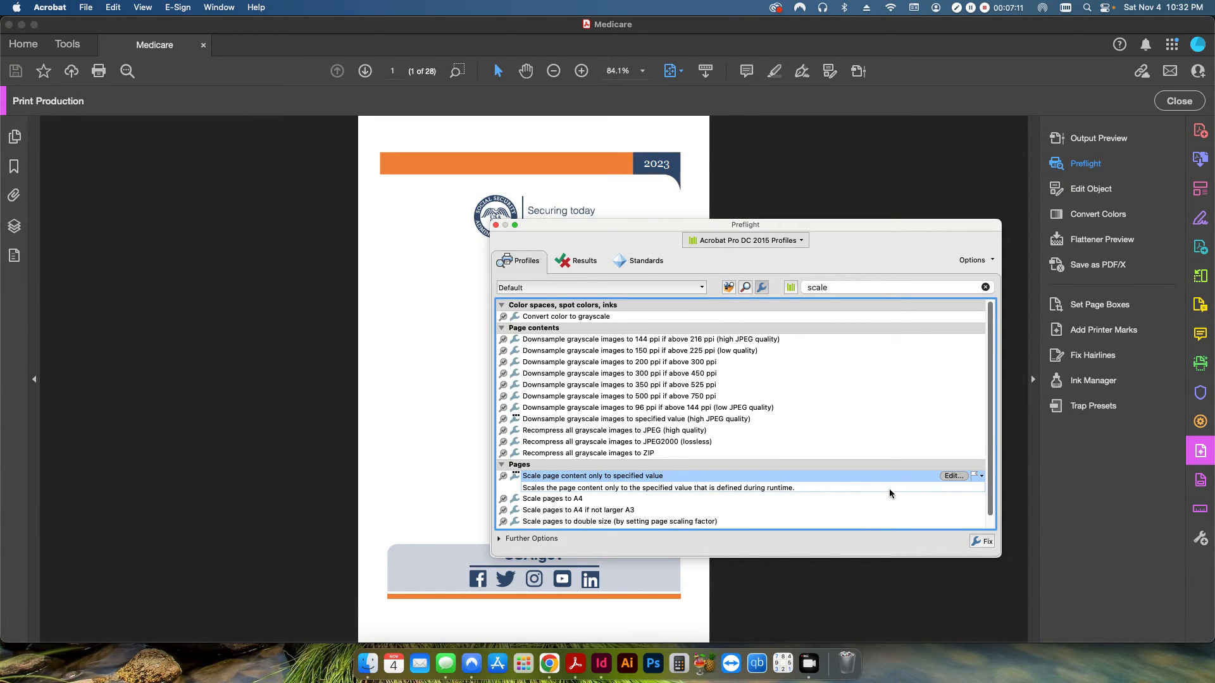
Step: Run the selected fixup with the page content scaled to 110 relative to the center of the page
left_click(982, 543)
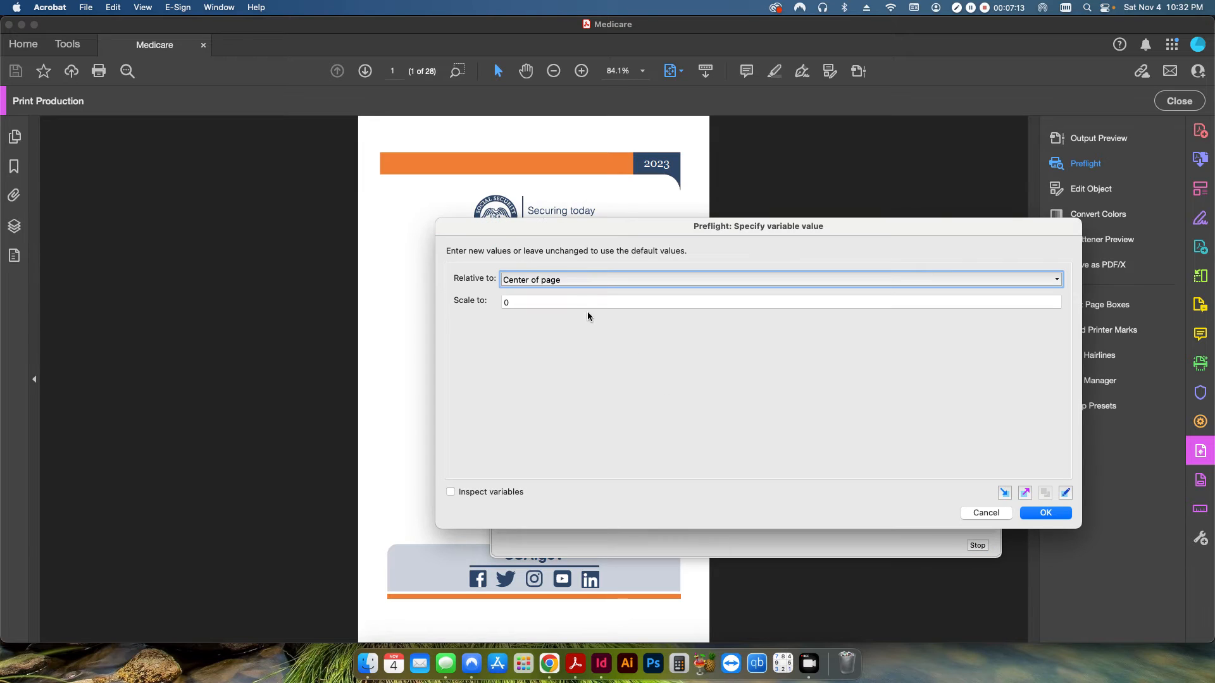
left_click(560, 279)
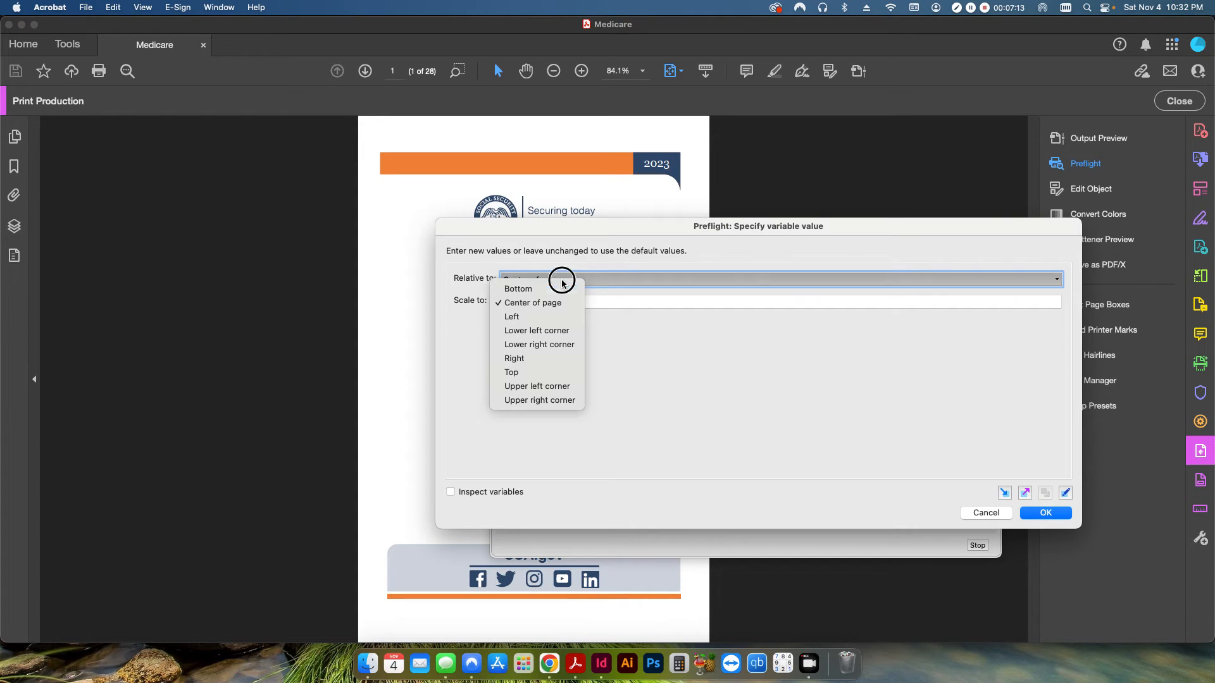
left_click(585, 317)
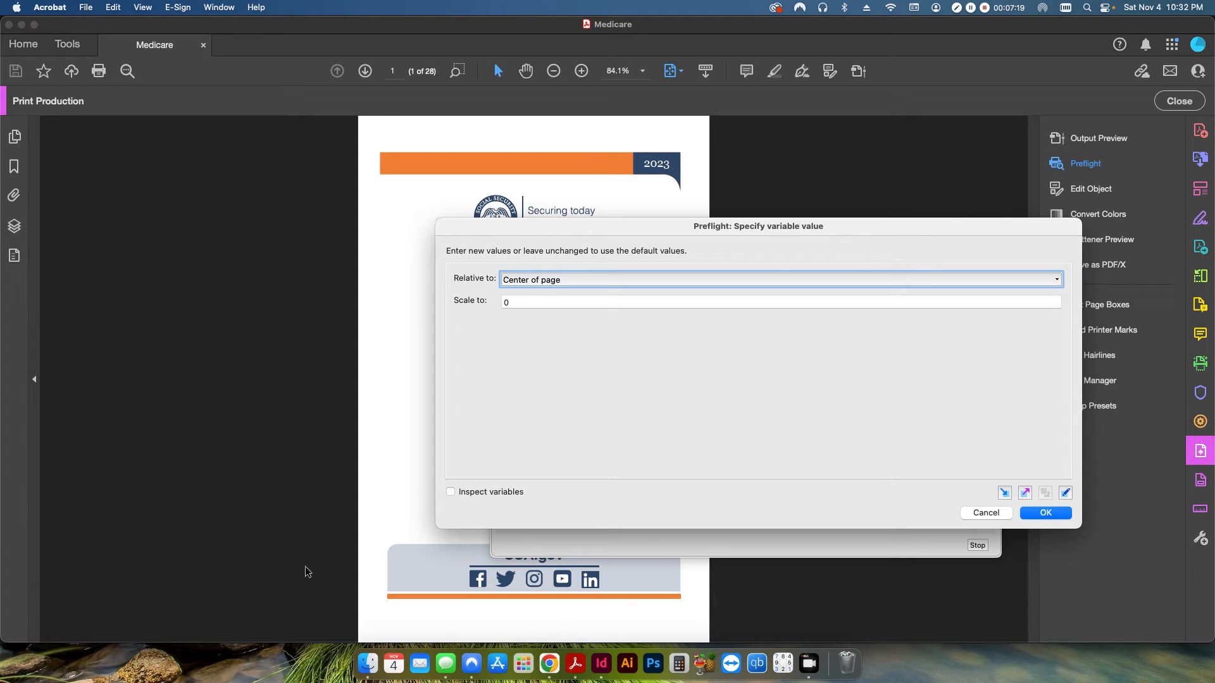
left_click(515, 302)
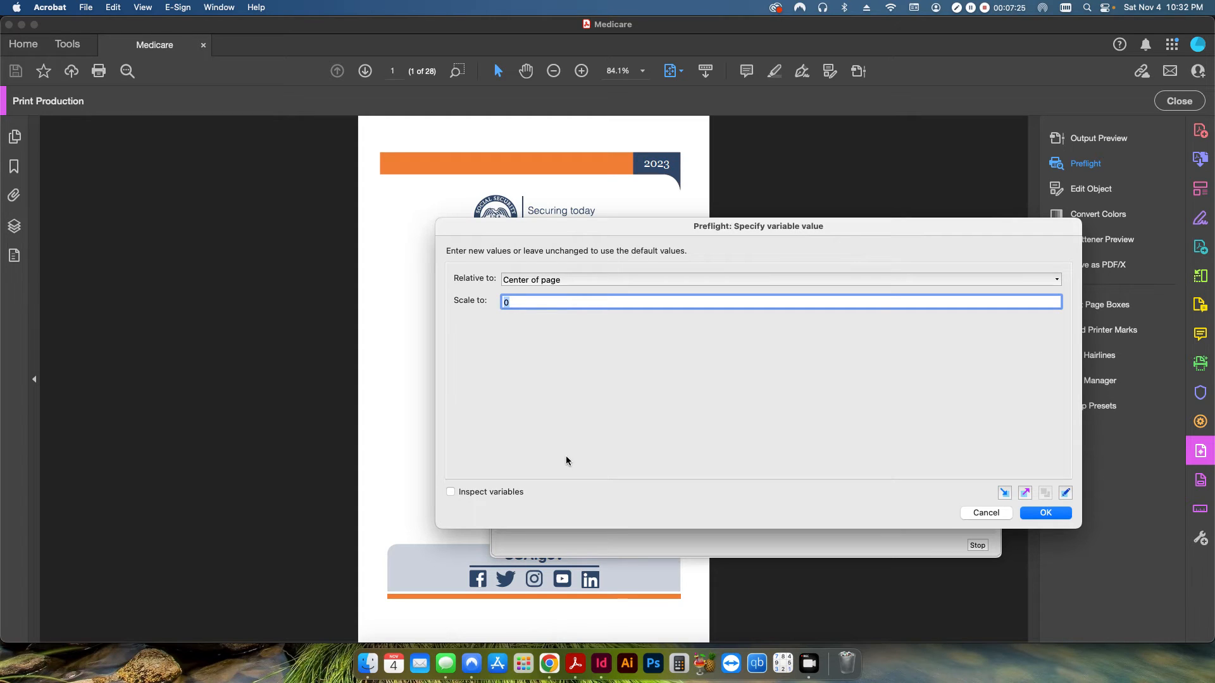
type("110")
left_click(1056, 514)
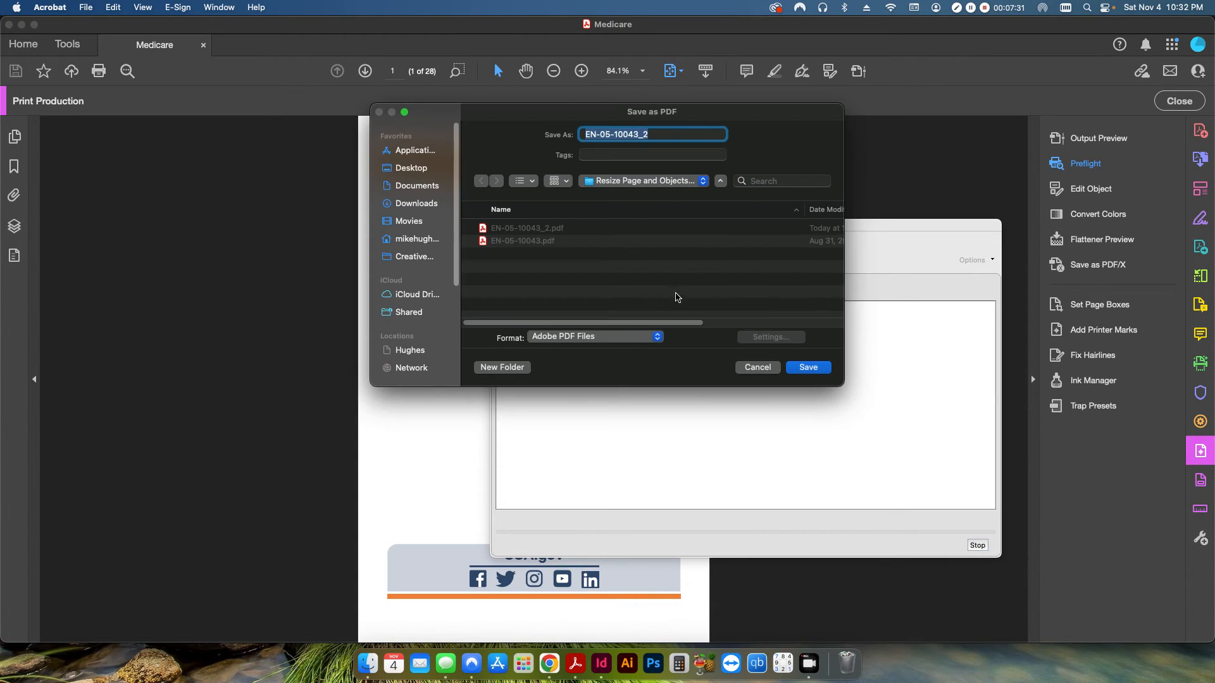
Step: Save the fixed PDF as EN-05-10043_3 and close Preflight
key("Right")
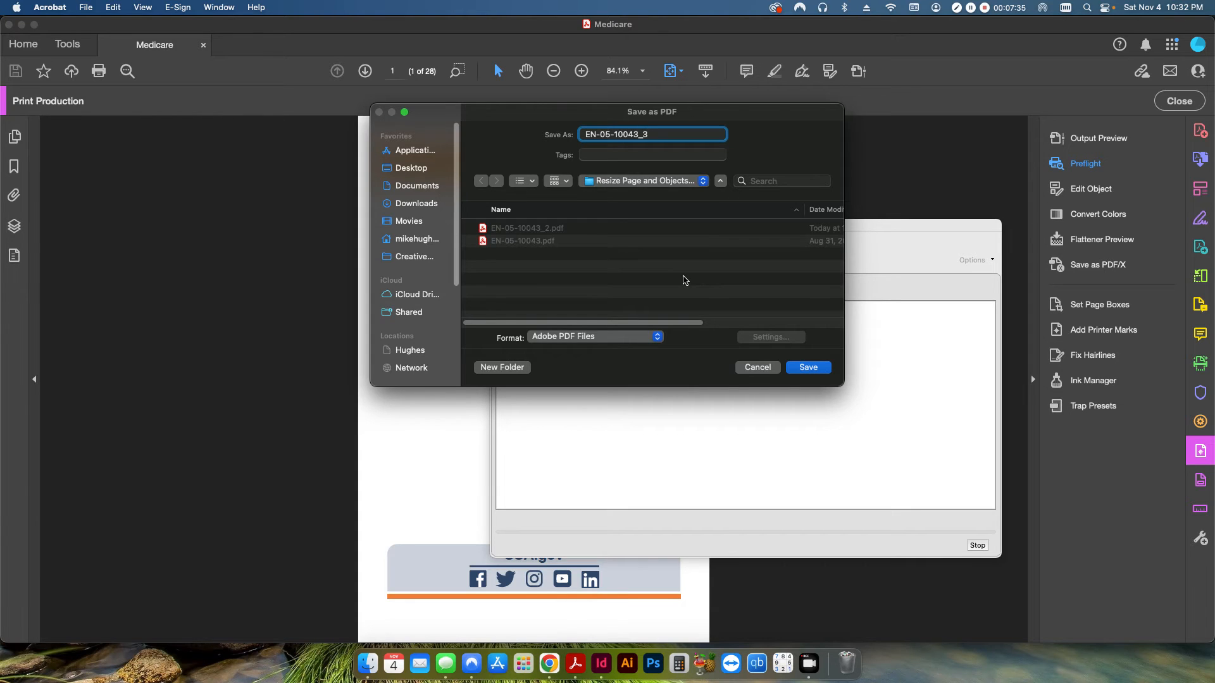
left_click(808, 367)
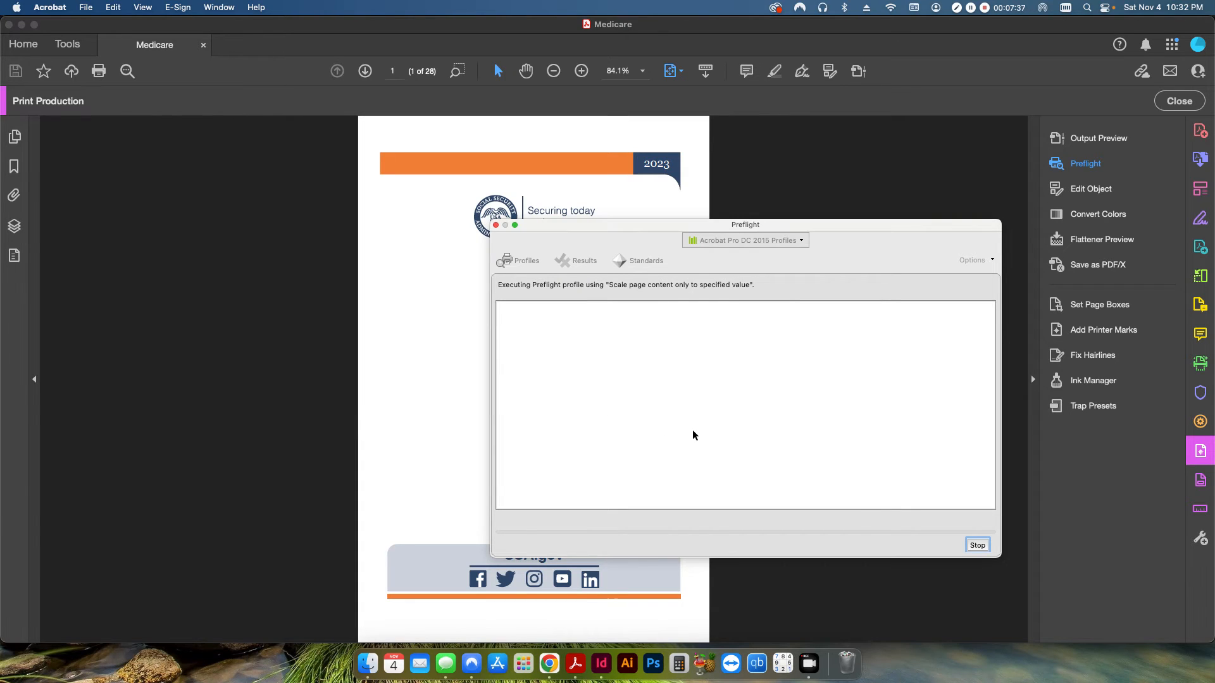
left_click(497, 225)
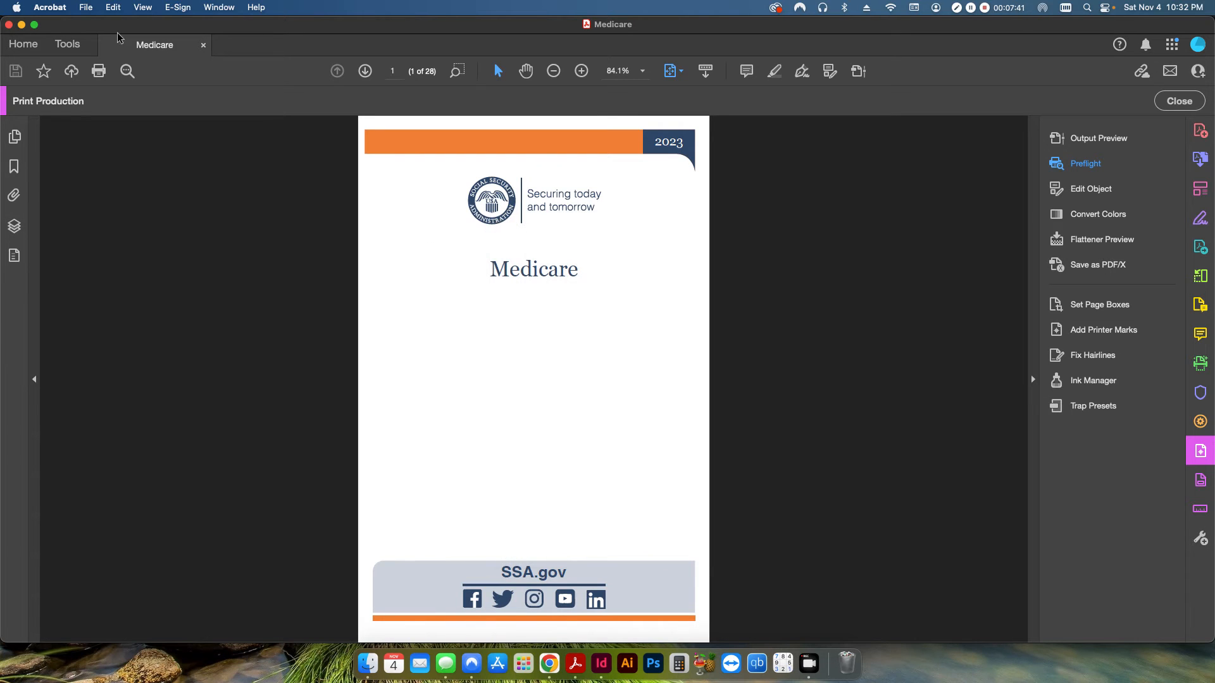
Step: Check the page size in the document's properties and close them
left_click(89, 7)
left_click(105, 258)
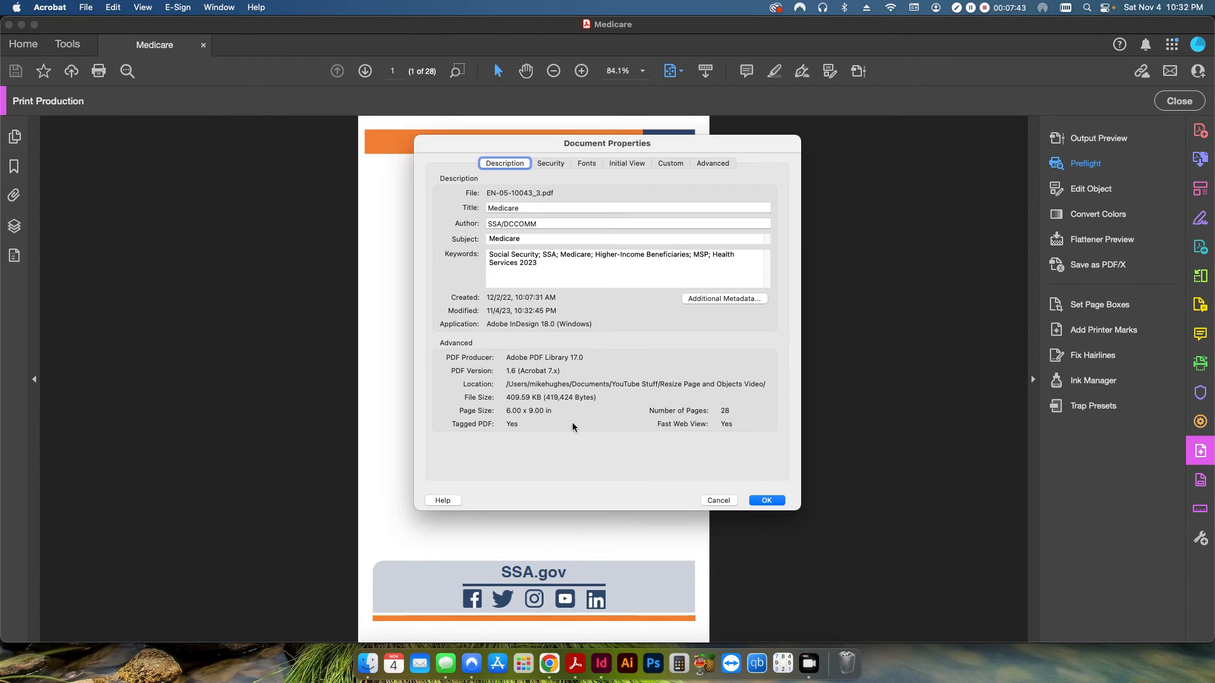
left_click(766, 501)
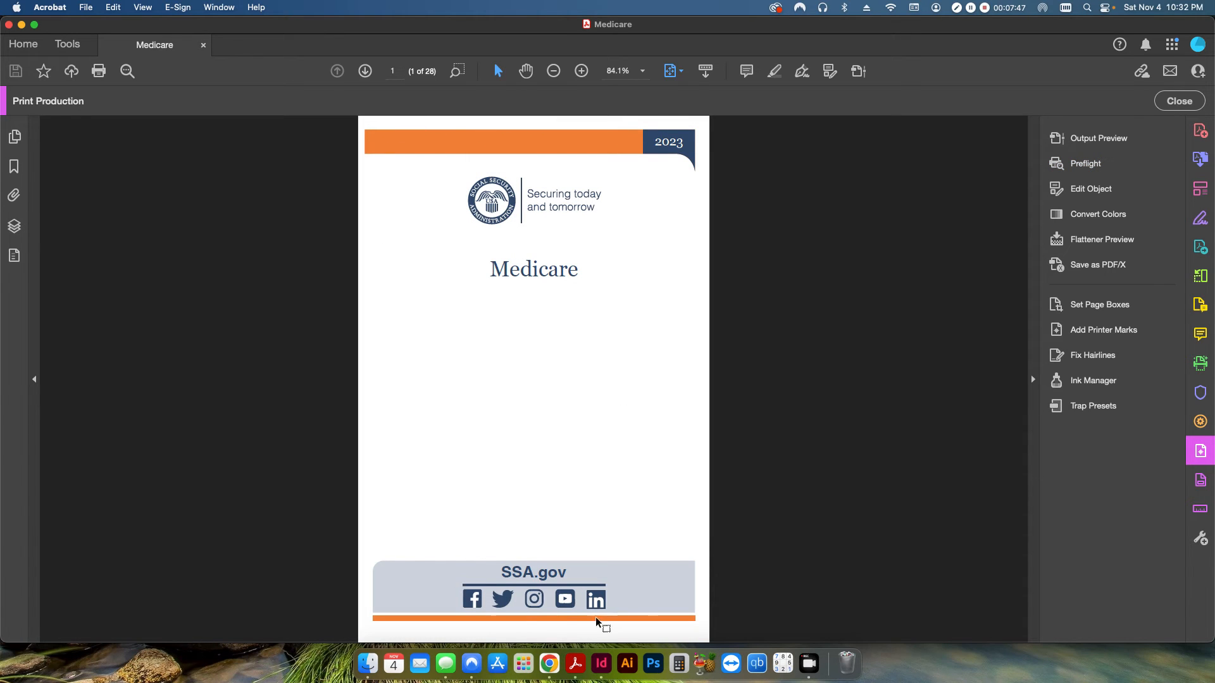
Step: Look through the booklet from cover to back cover to examine the scaled page content, returning to the cover
scroll(658, 556, "down", 5)
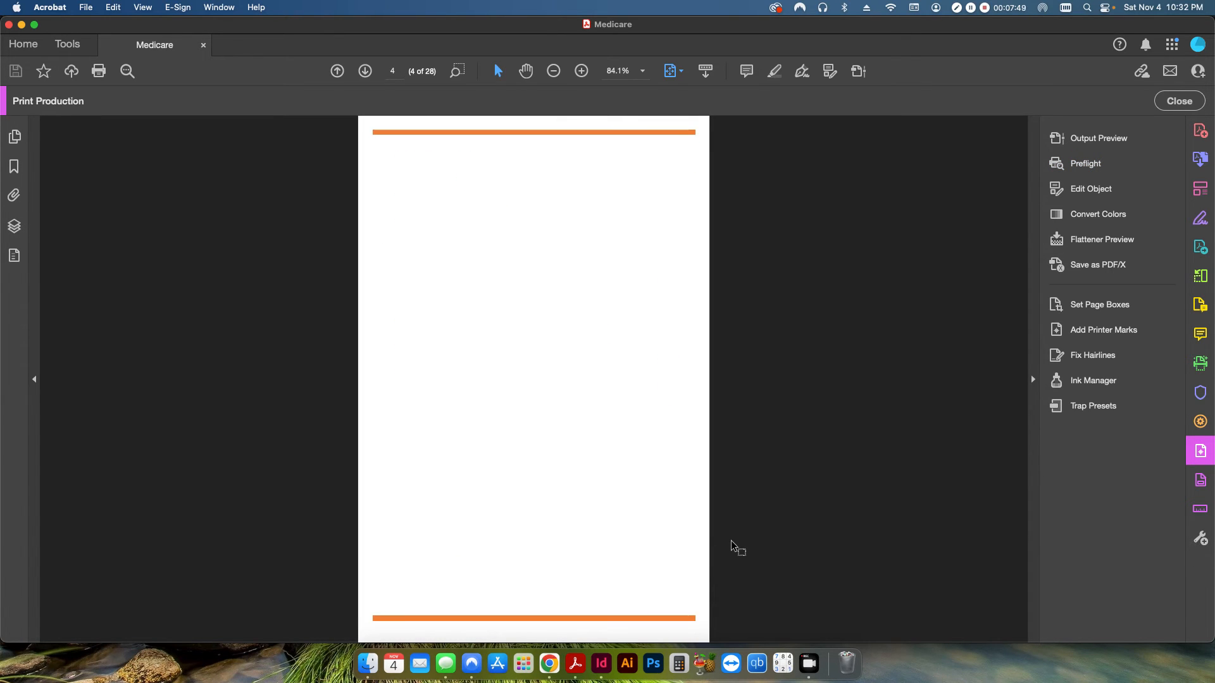
scroll(731, 541, "down", 10)
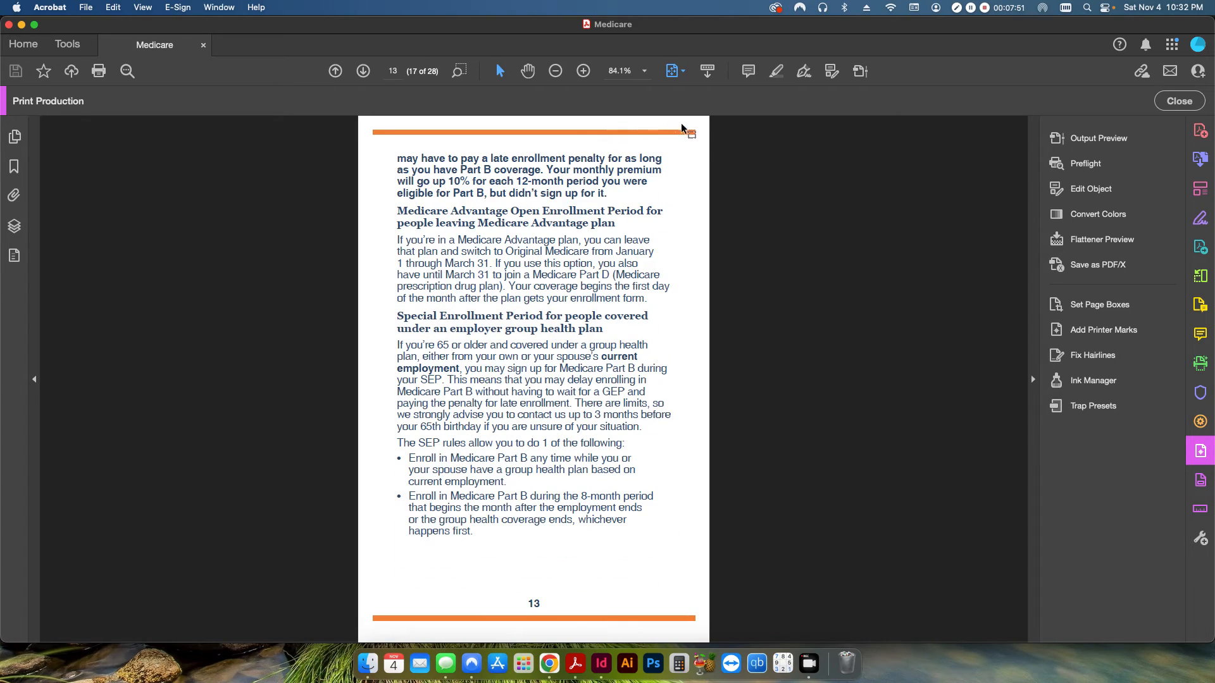
scroll(628, 270, "up", 10)
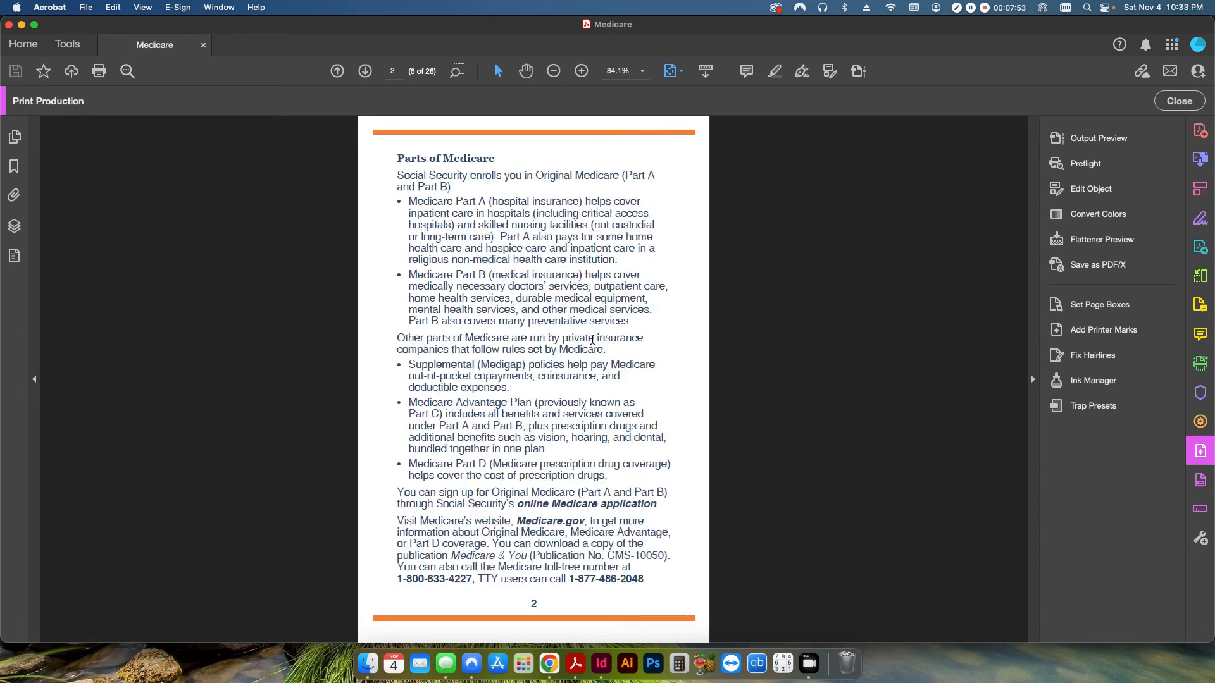
scroll(591, 339, "up", 5)
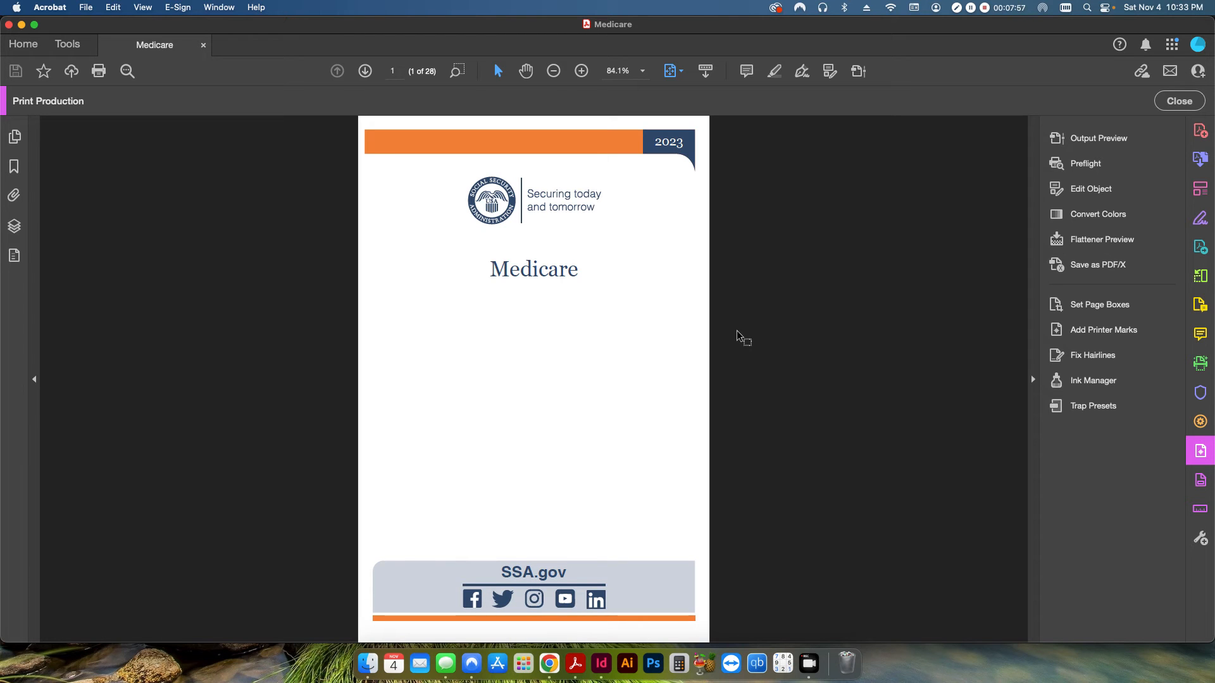
scroll(736, 330, "down", 3)
scroll(736, 330, "down", 17)
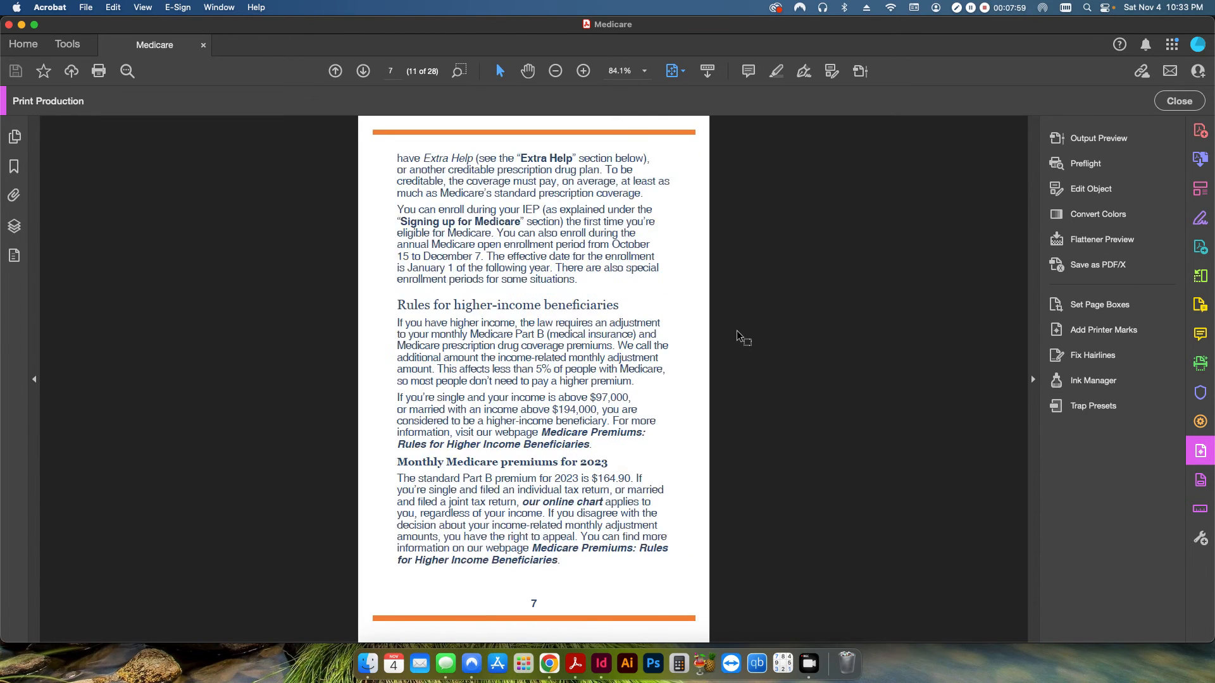
scroll(338, 319, "down", 5)
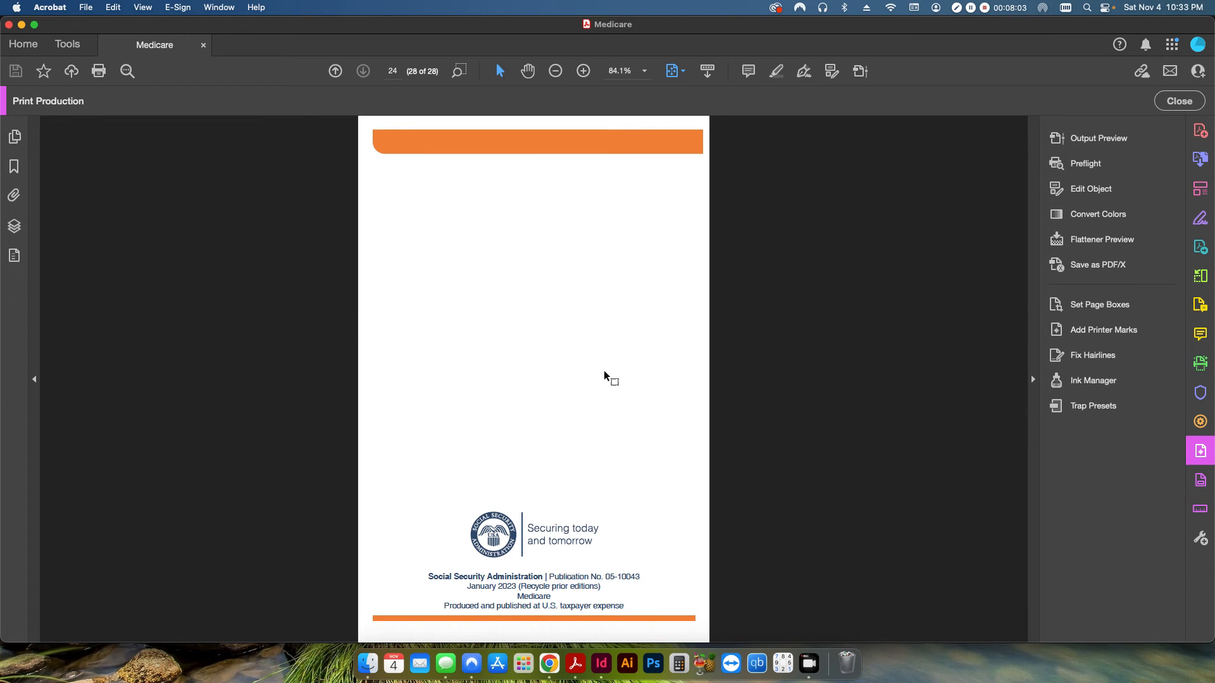
scroll(589, 351, "up", 7)
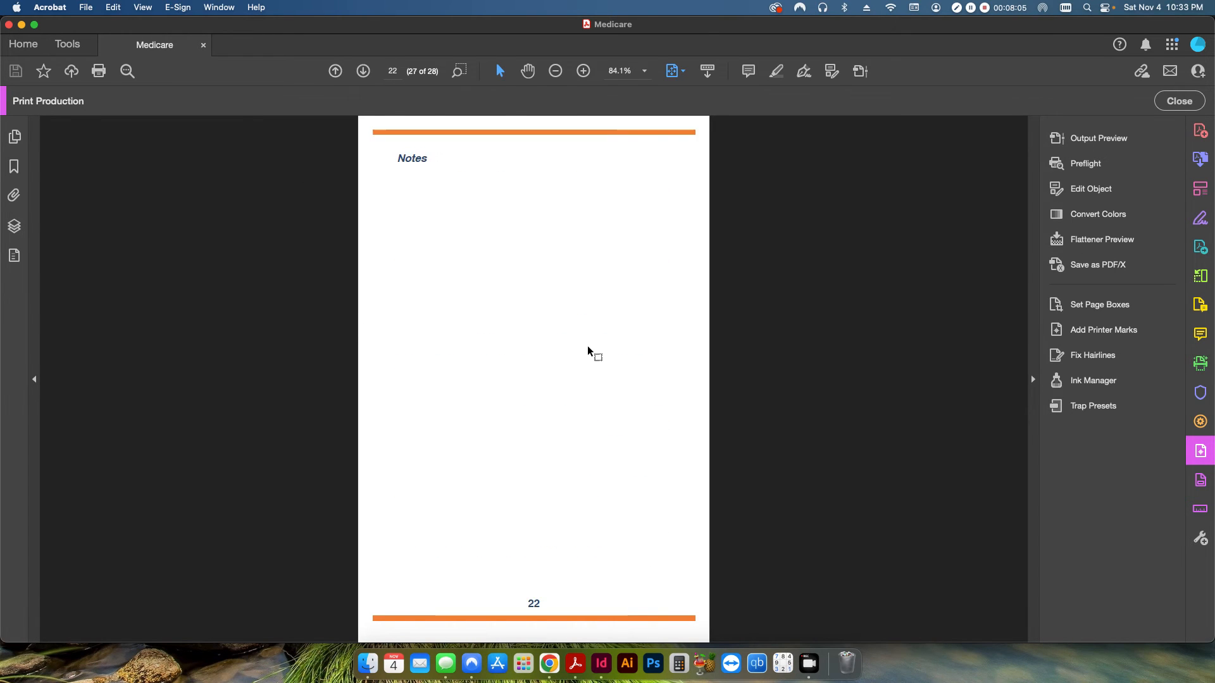
scroll(588, 347, "up", 15)
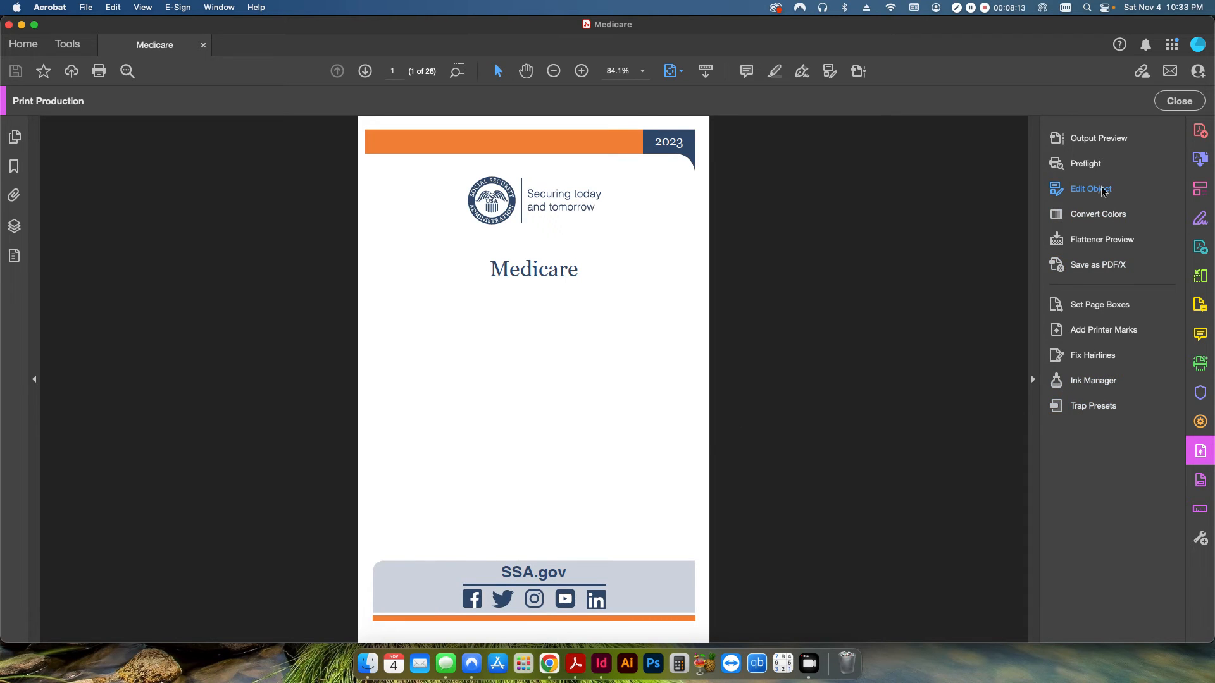
Step: Reopen Preflight and run Scale page content only to specified value with a scale of 10 relative to the center of the page
left_click(1086, 163)
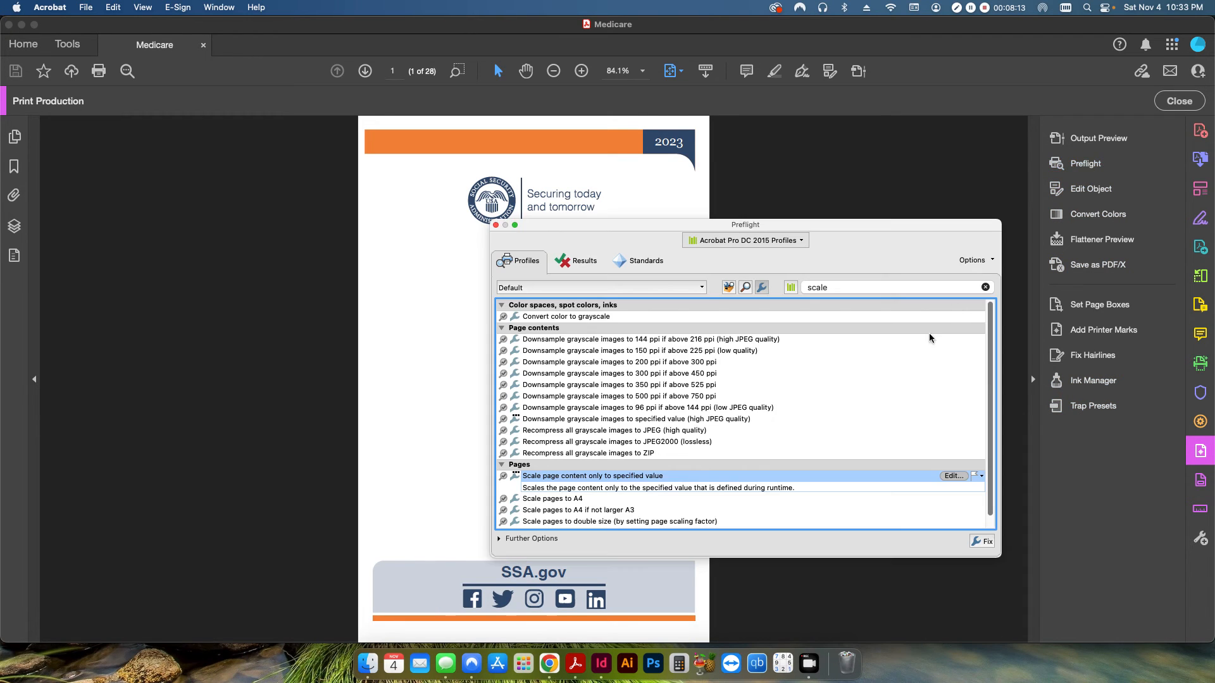
left_click(978, 542)
key("Tab")
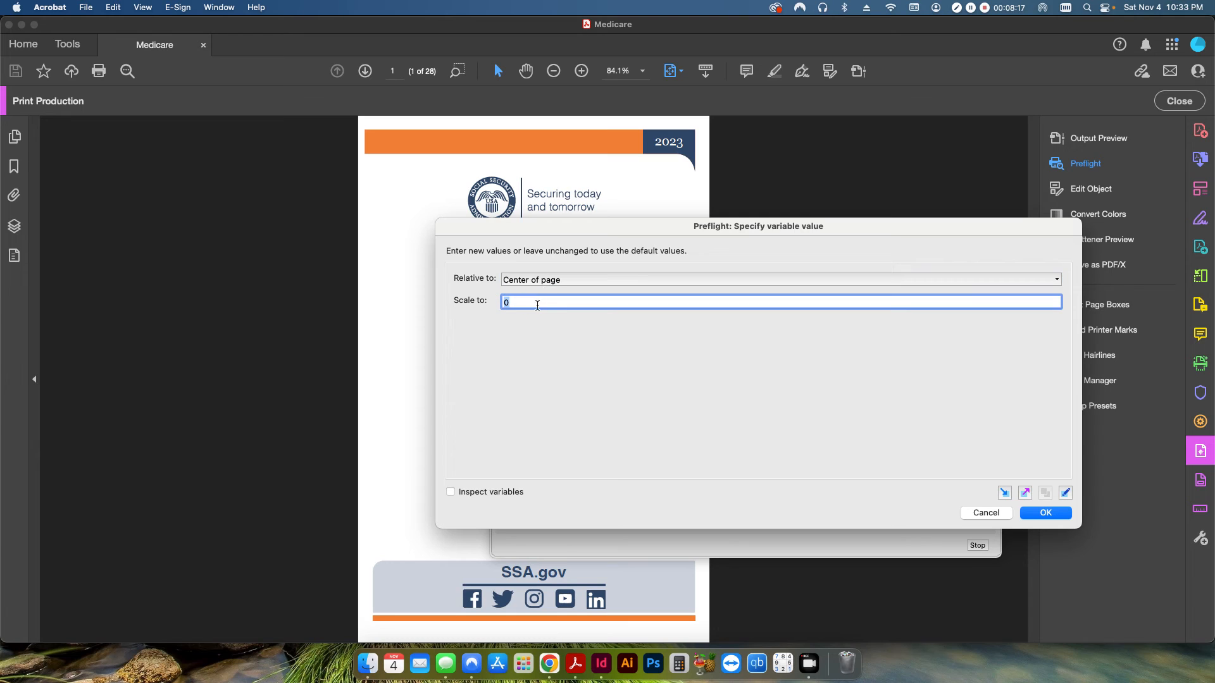
type("10")
left_click(1049, 514)
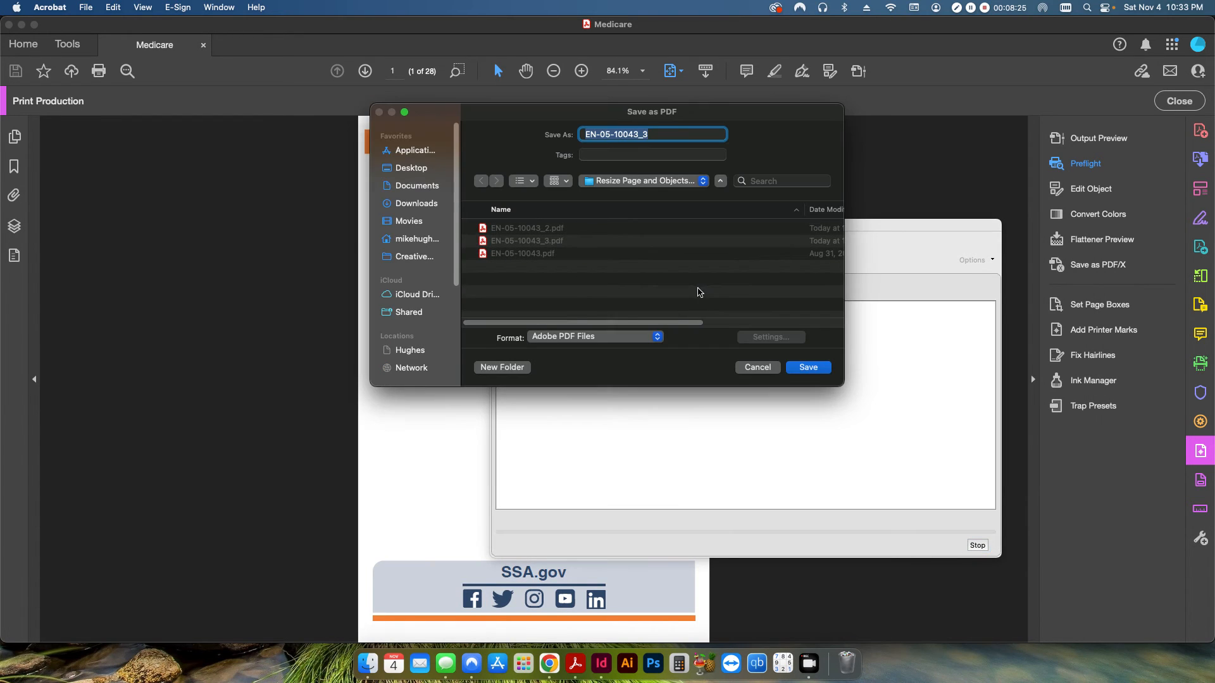
Step: Save this scaled version as EN-05-10043_4 and close Preflight
key("Right")
key("BackSpace")
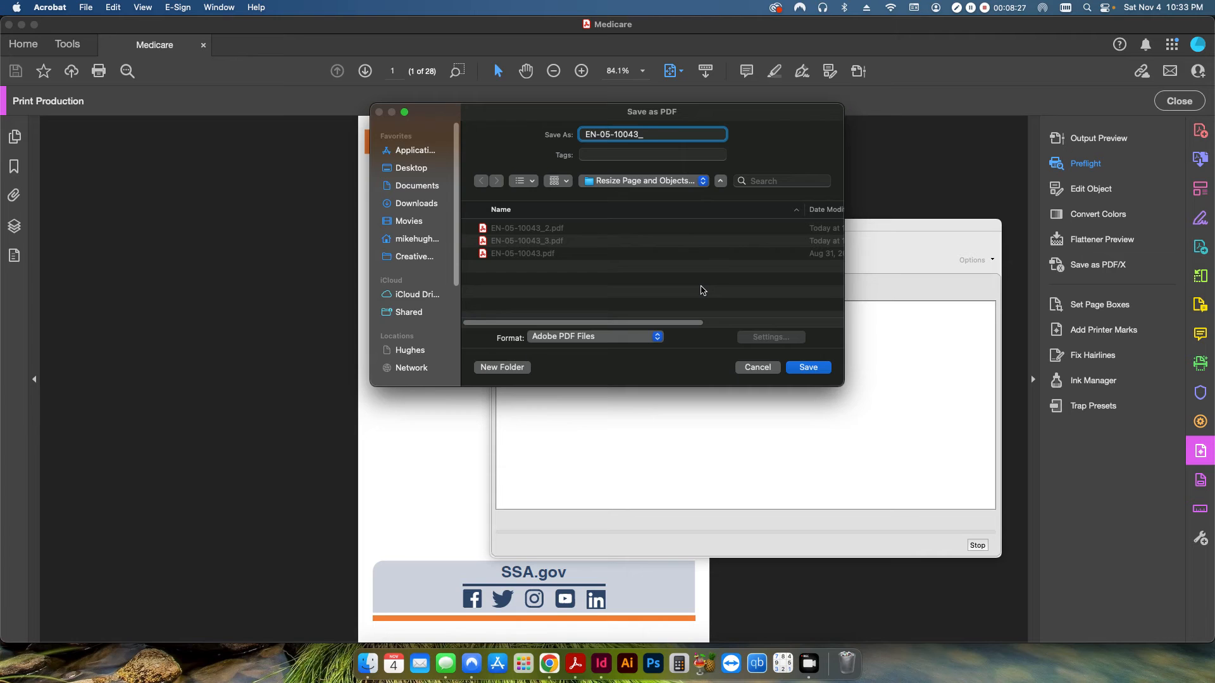
left_click(815, 370)
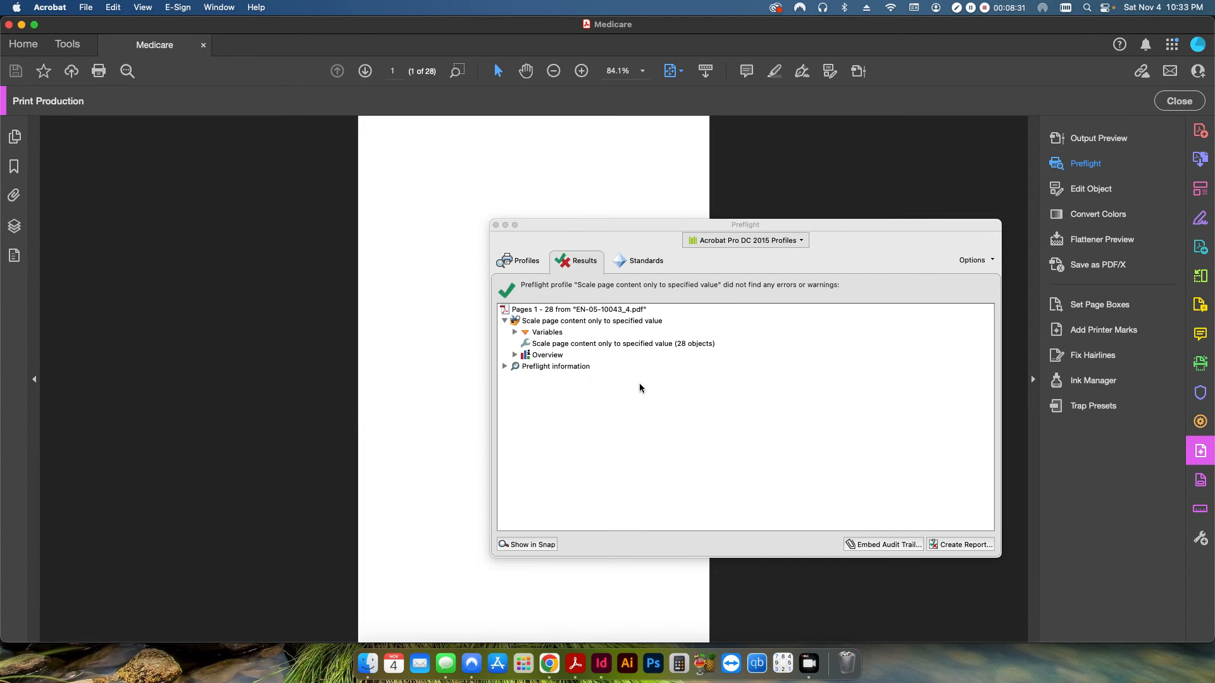
left_click(496, 224)
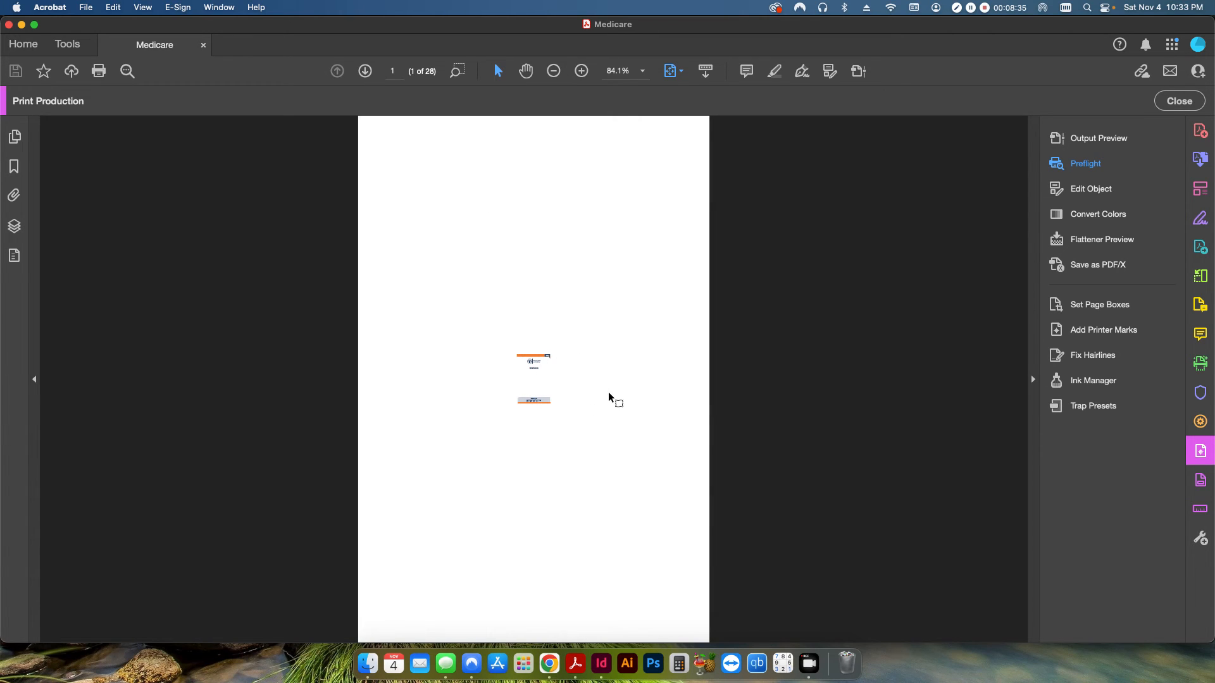
Step: Look through the shrunken pages, examine the back cover's content up close, and return to the cover
scroll(609, 398, "down", 12)
scroll(609, 398, "down", 15)
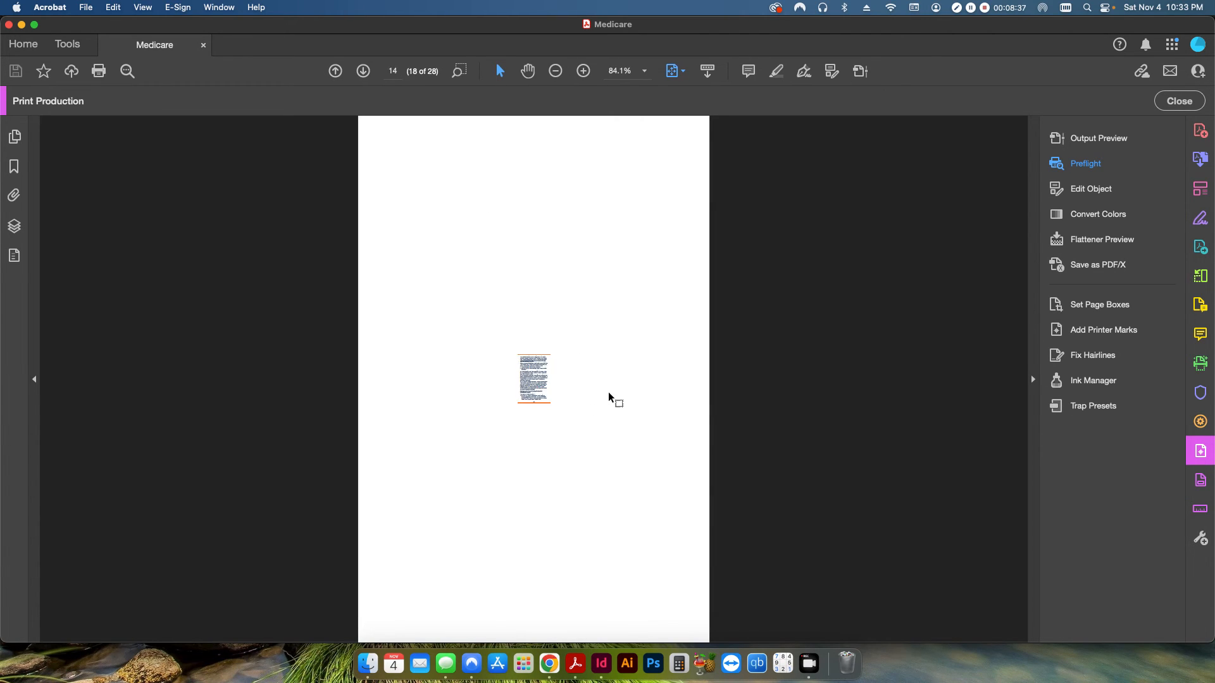
left_click(458, 71)
left_click_drag(510, 350, 590, 426)
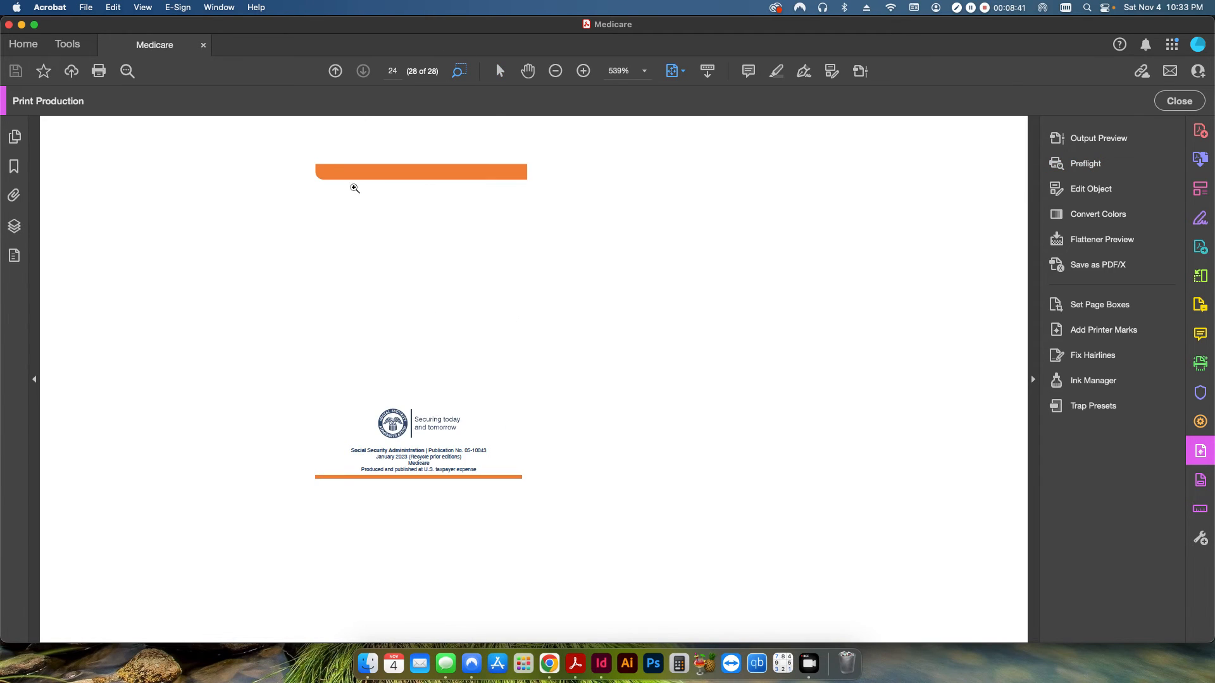
left_click_drag(298, 154, 542, 443)
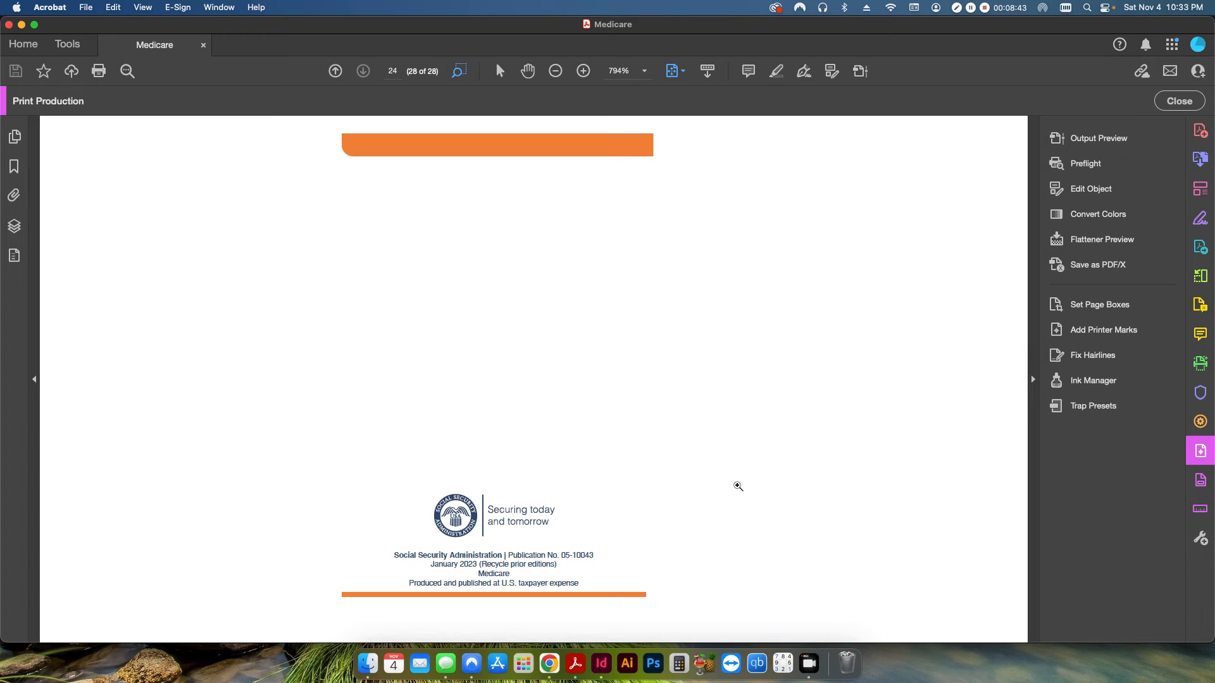
scroll(737, 486, "up", 1)
scroll(738, 486, "down", 1)
key("super+0")
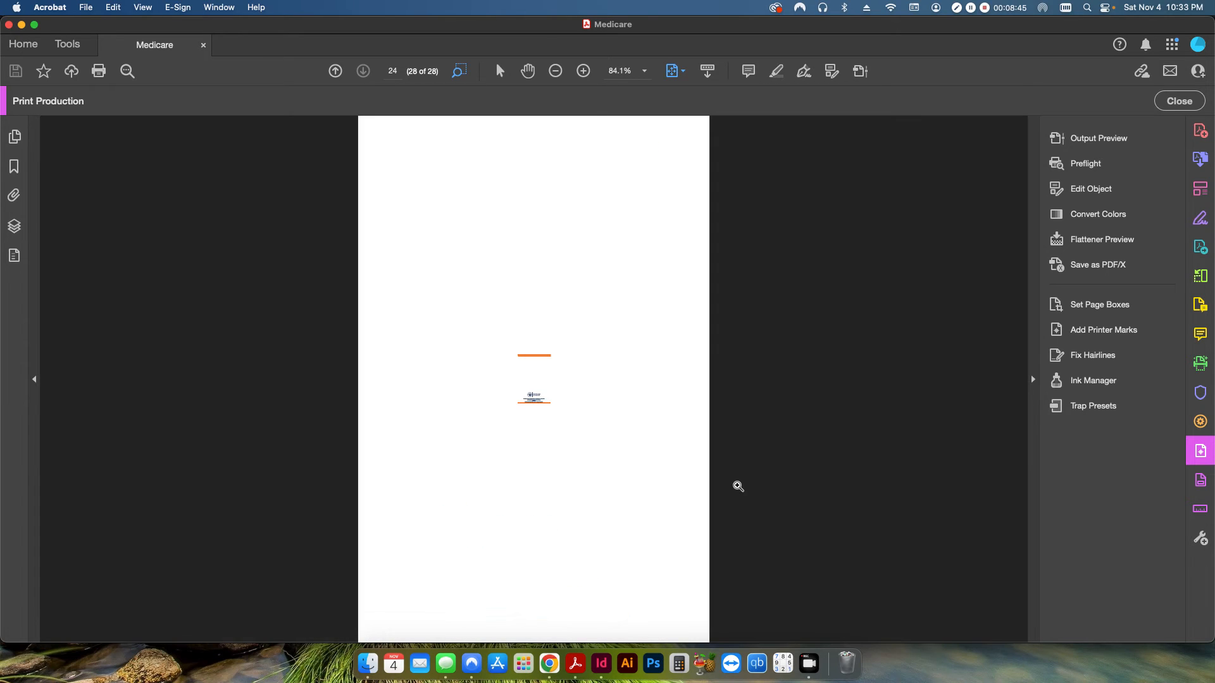
scroll(741, 486, "up", 20)
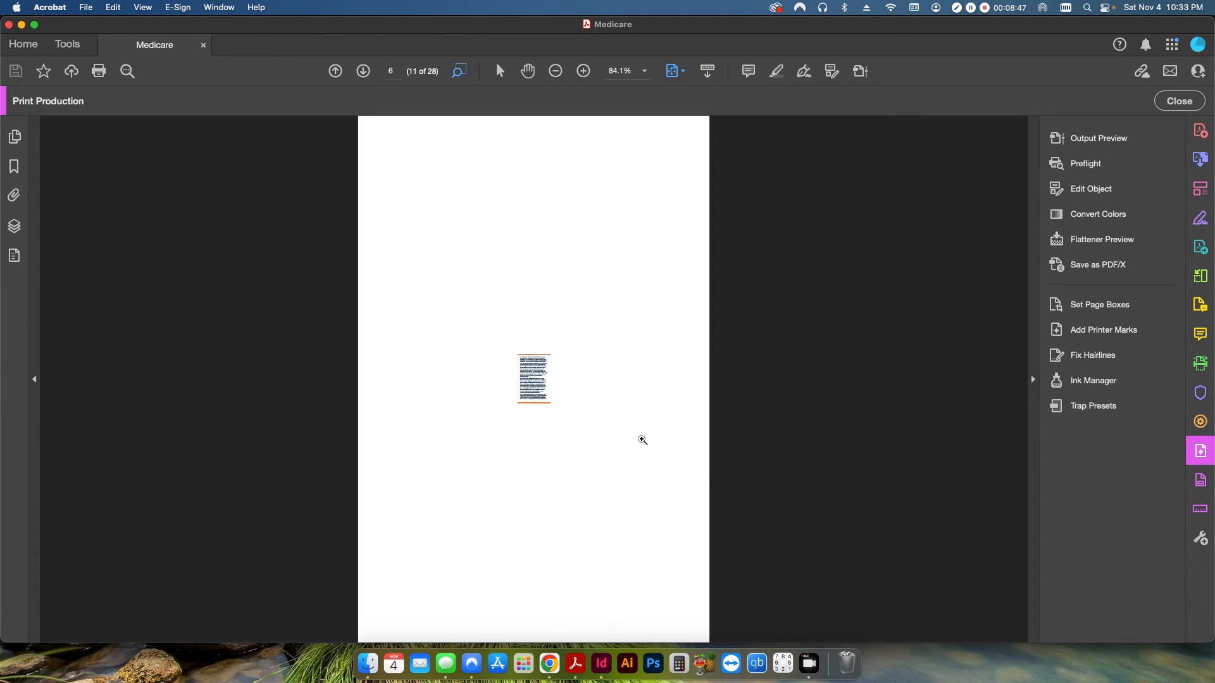
scroll(611, 427, "up", 1)
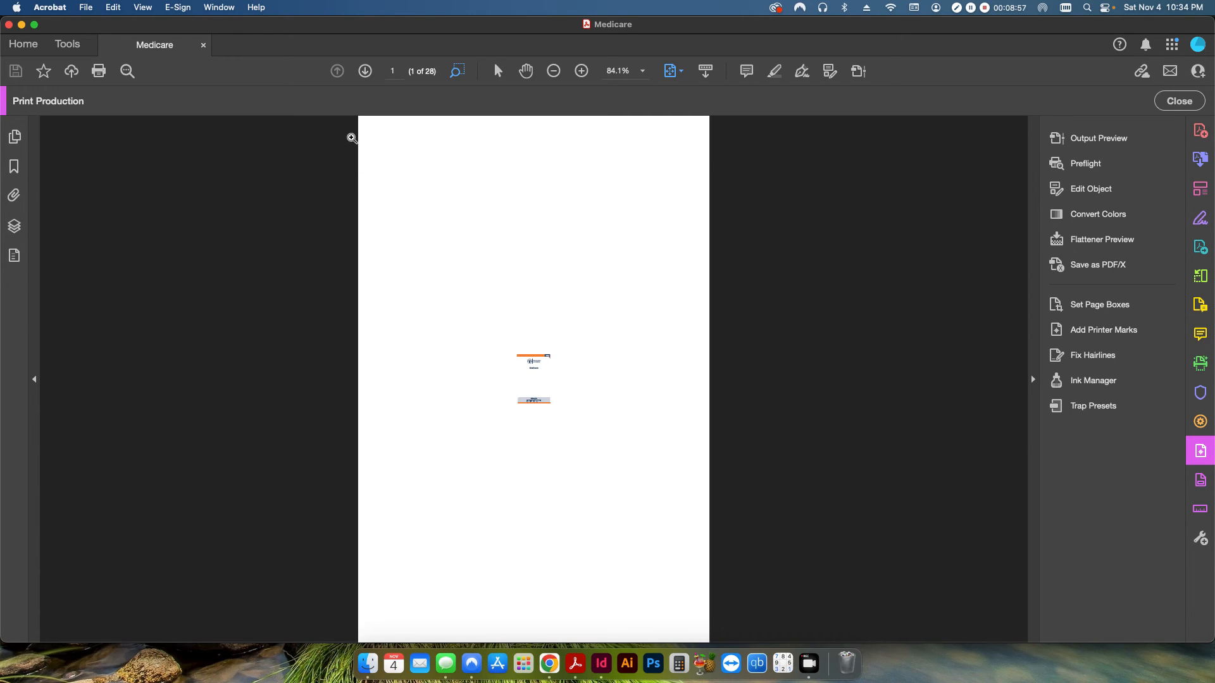
Step: Close the current document and open EN-05-10043_3.pdf from the Resize Page and Objects Video folder
left_click(92, 12)
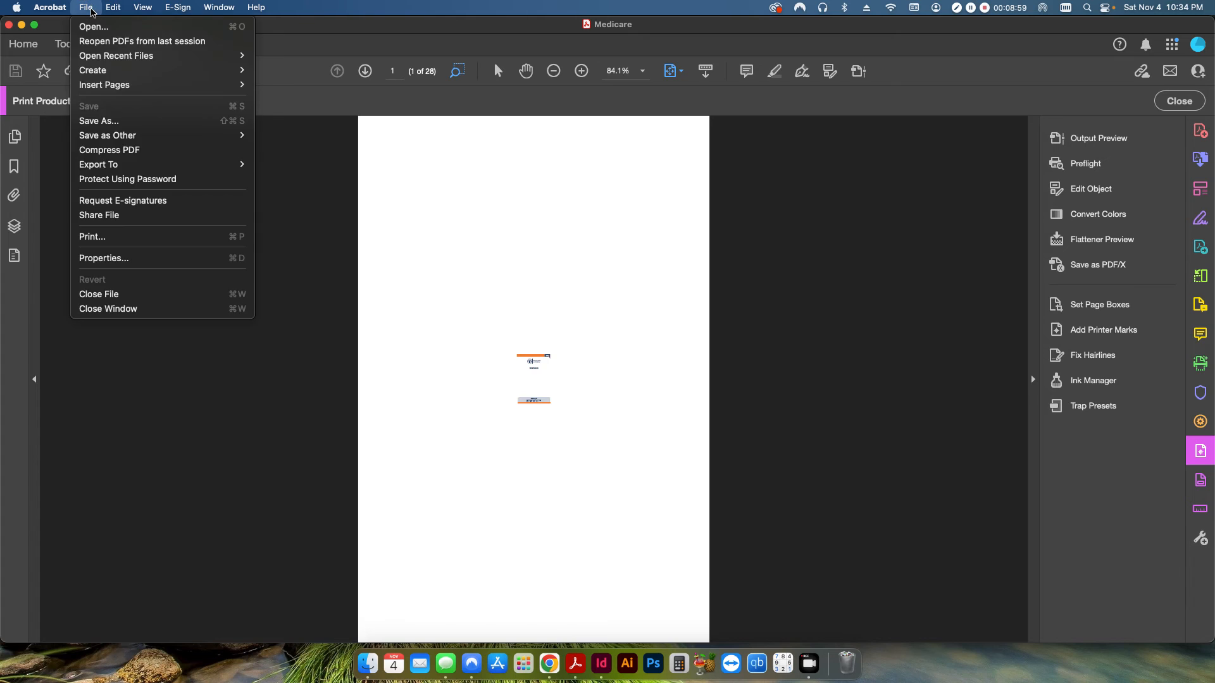
left_click(93, 11)
left_click(203, 47)
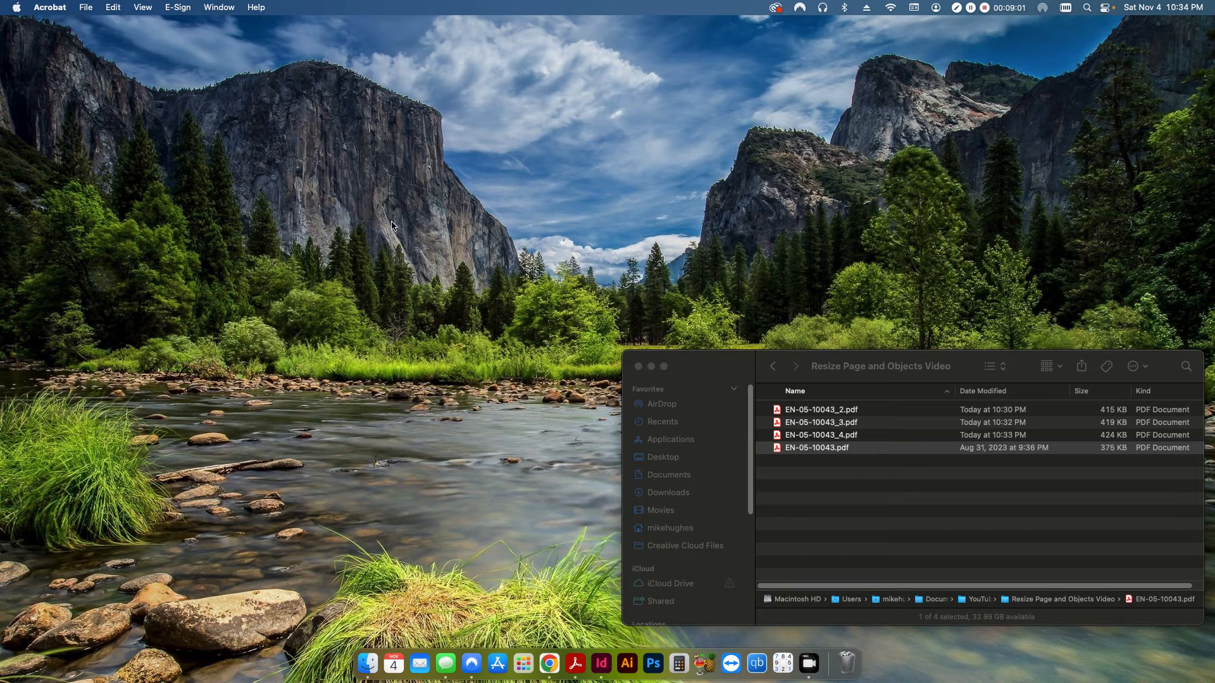
double_click(826, 424)
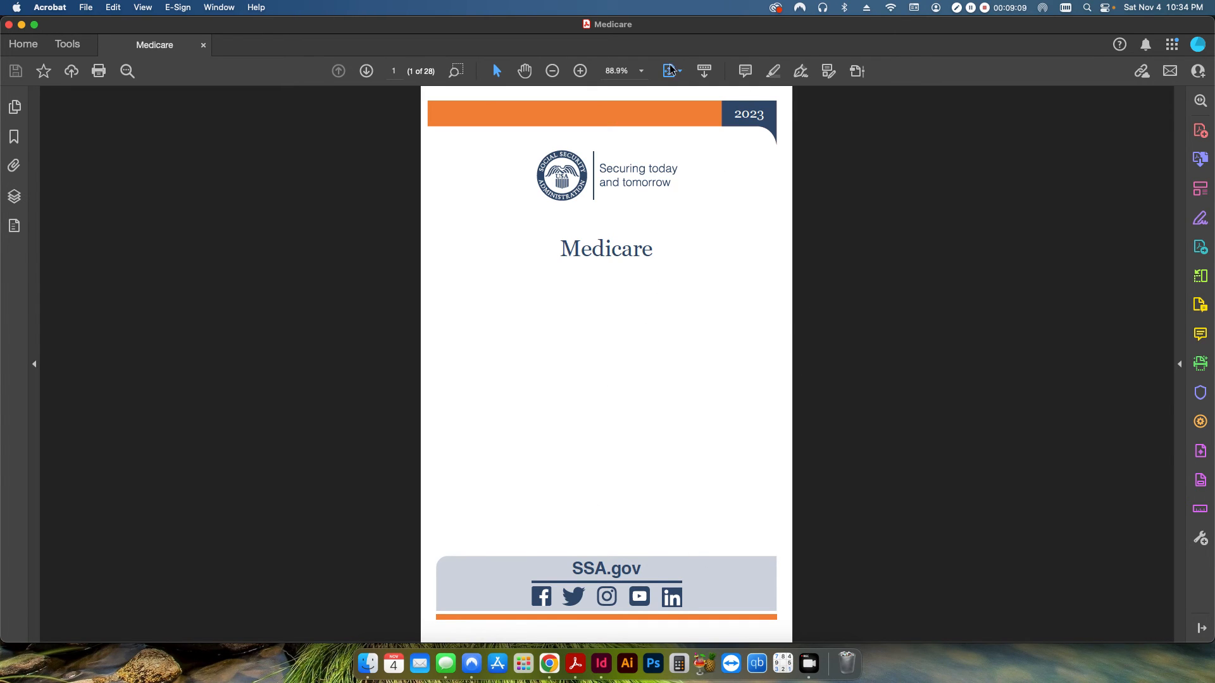
Step: Show the rulers and place a horizontal guide along the top edge of the cover's Facebook and Instagram icons
left_click(455, 71)
left_click_drag(525, 568, 694, 618)
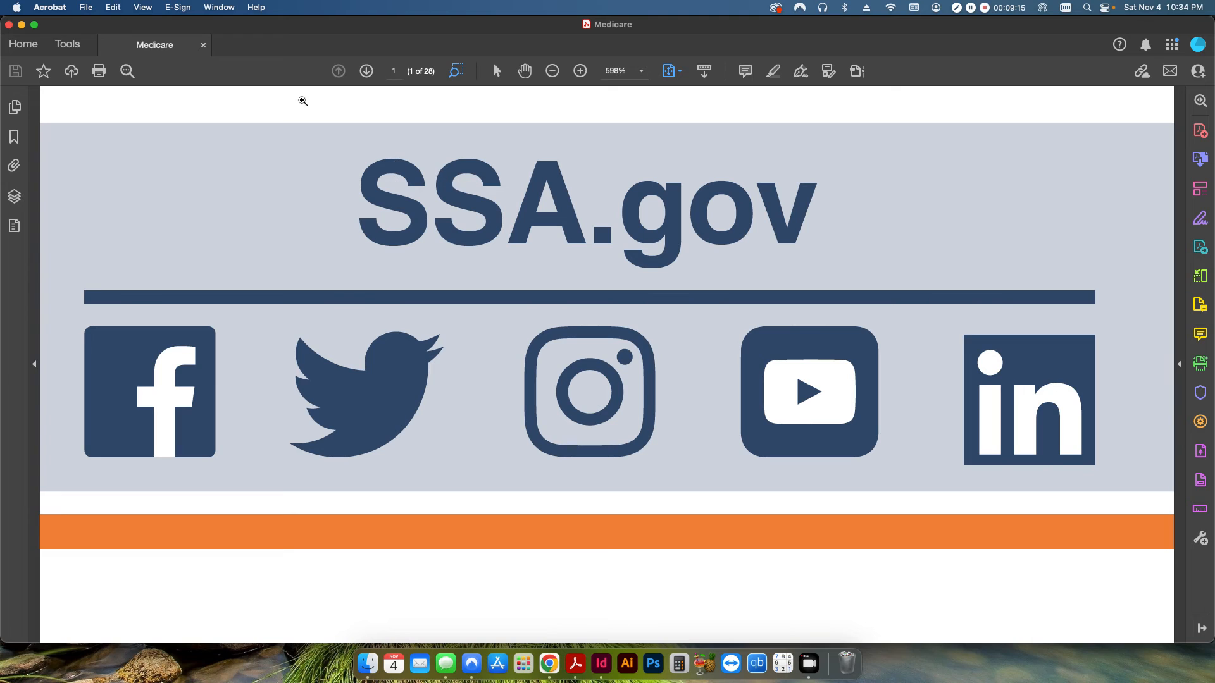
left_click(150, 6)
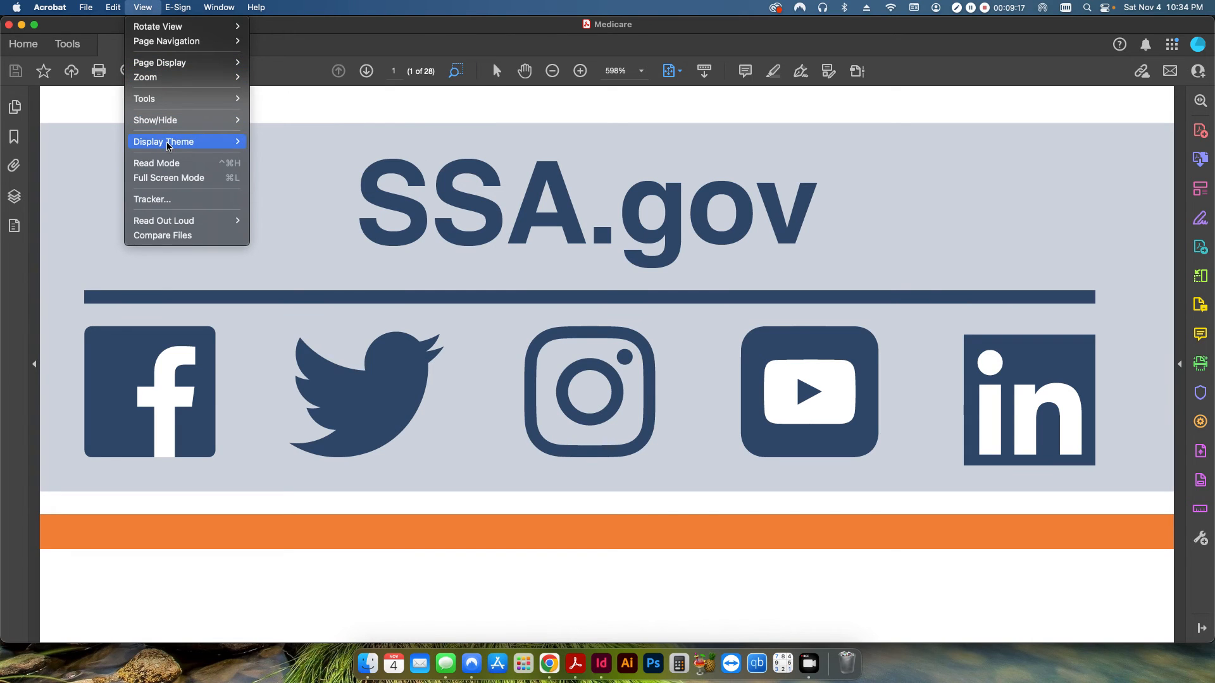
mouse_move(209, 120)
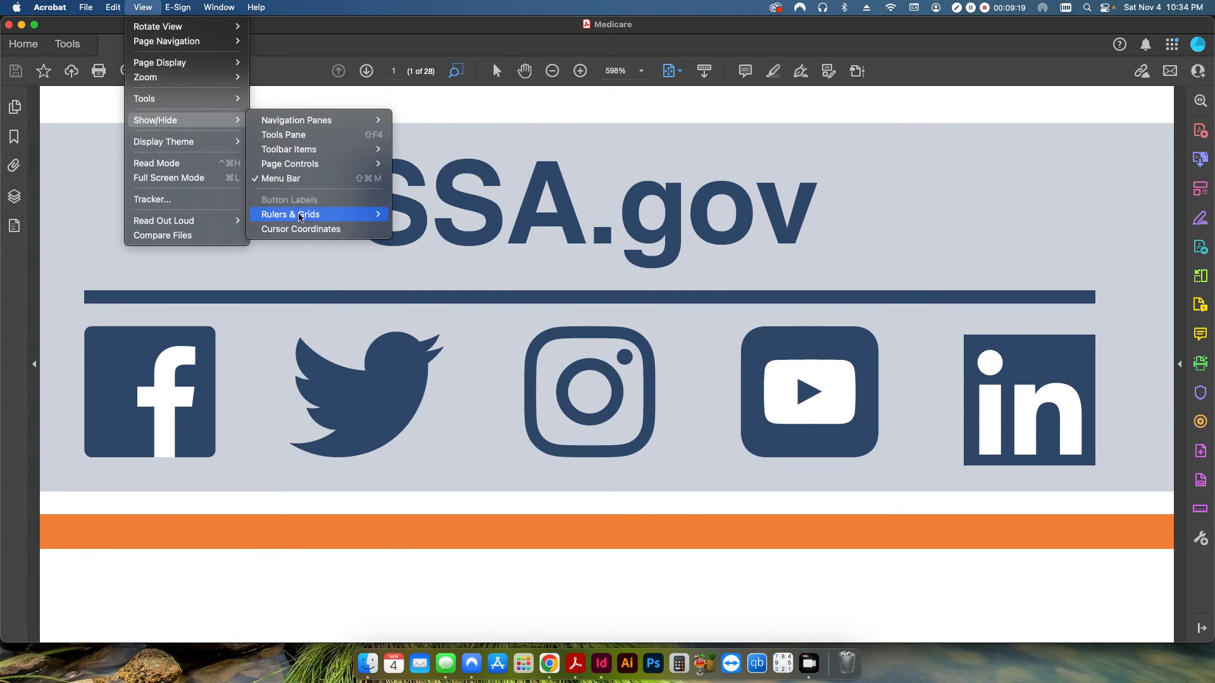
mouse_move(303, 215)
left_click(420, 244)
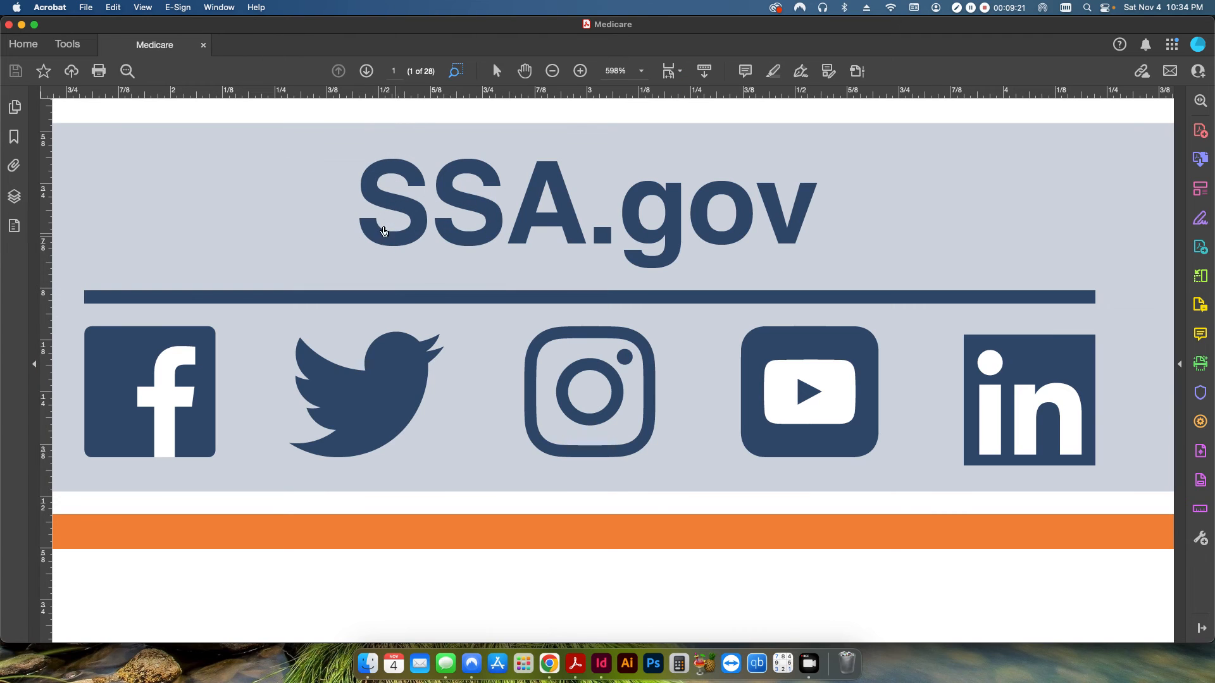
left_click_drag(399, 91, 427, 327)
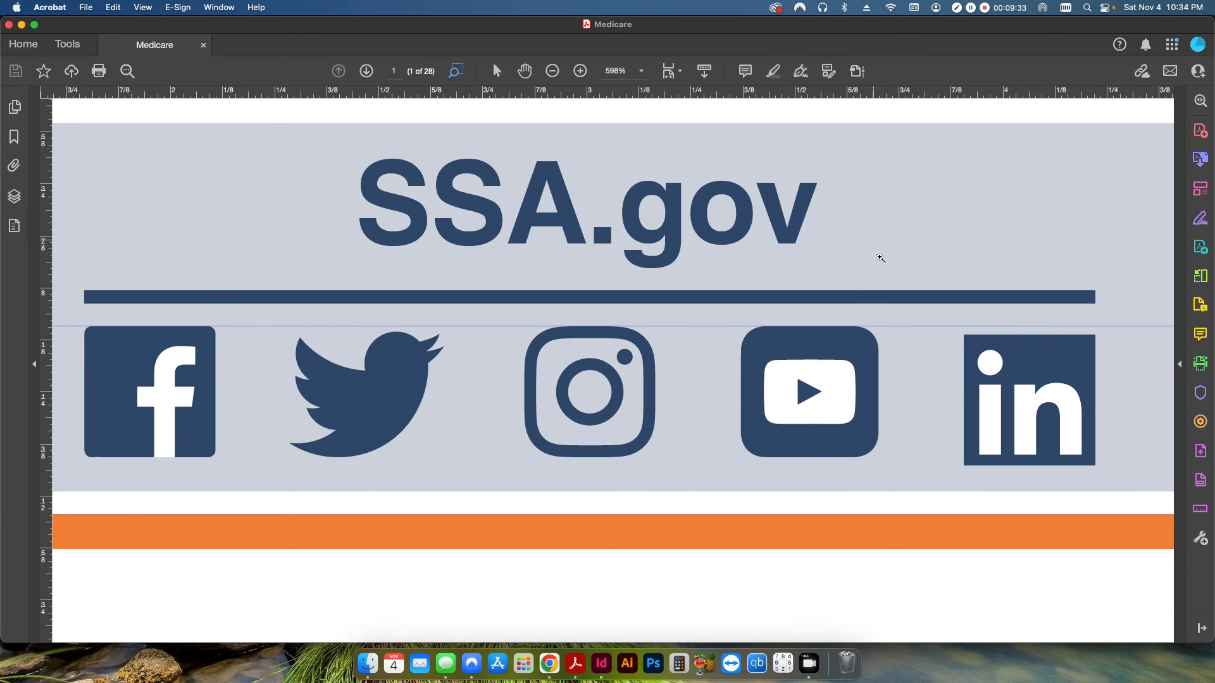
Step: Open the Print Production tools for the booklet
left_click(830, 72)
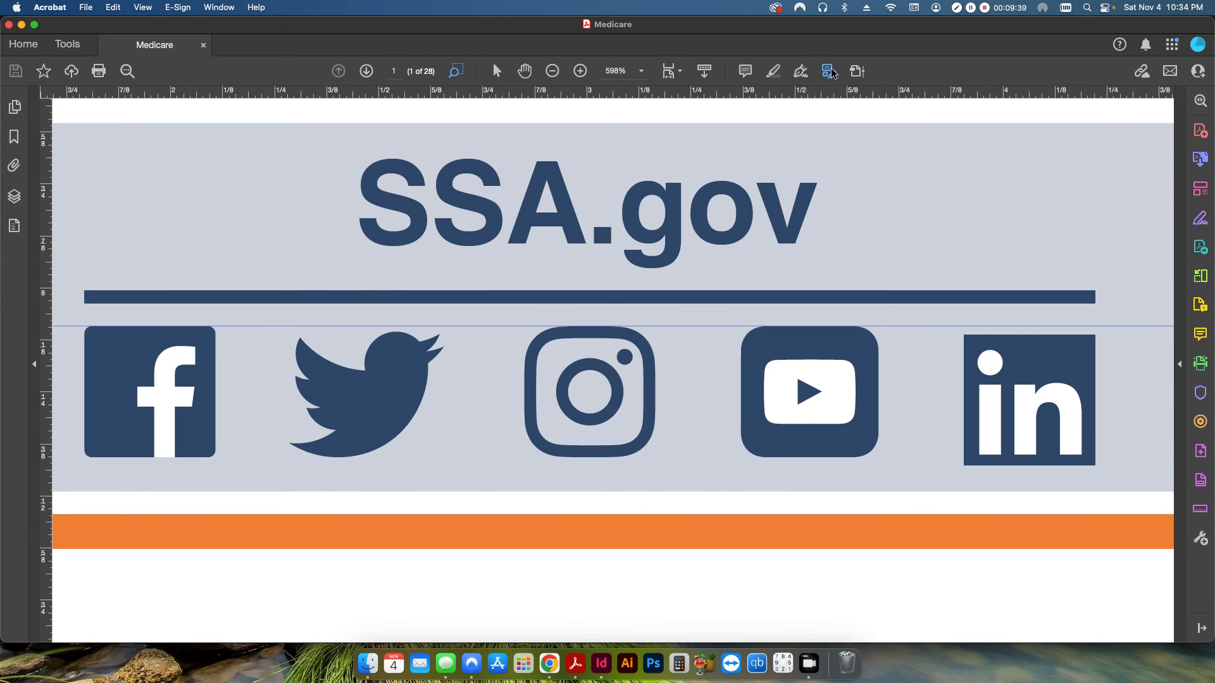
left_click(1200, 452)
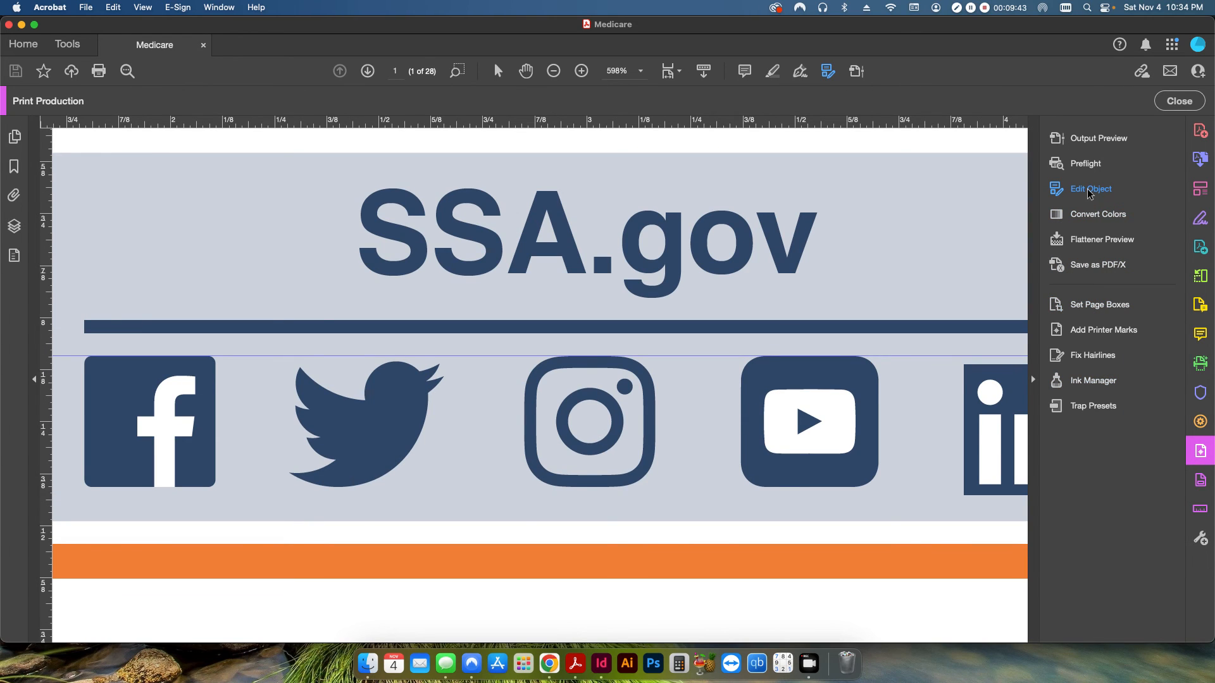